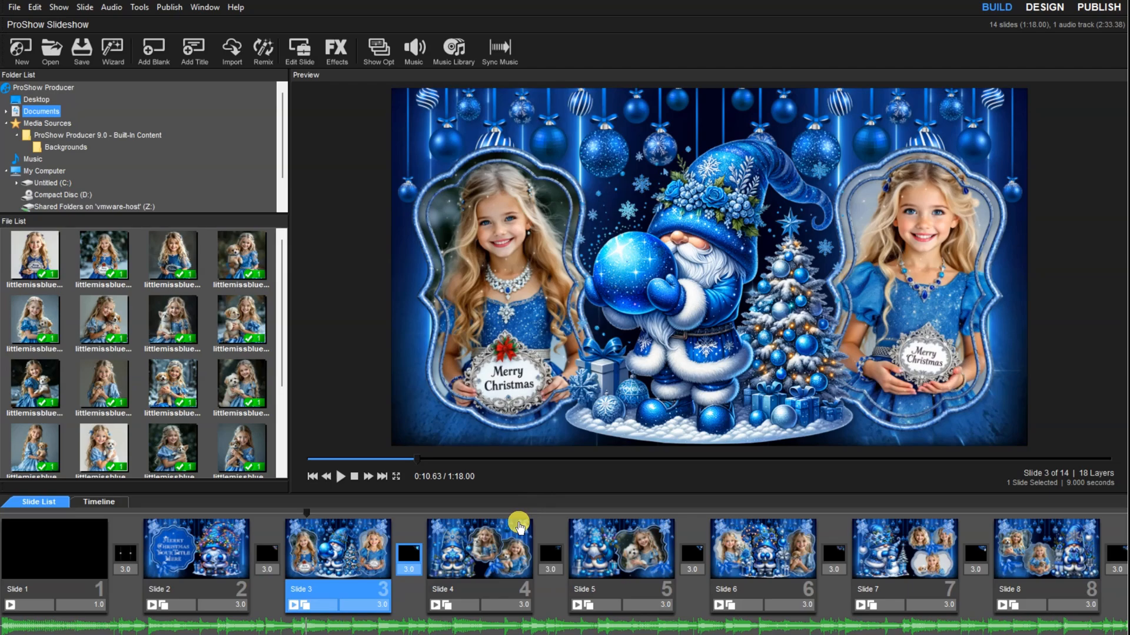
Step: Review the layer list of Slide 3 in its slide options and close them
{"action": "double_click", "coordinate": [336, 588]}
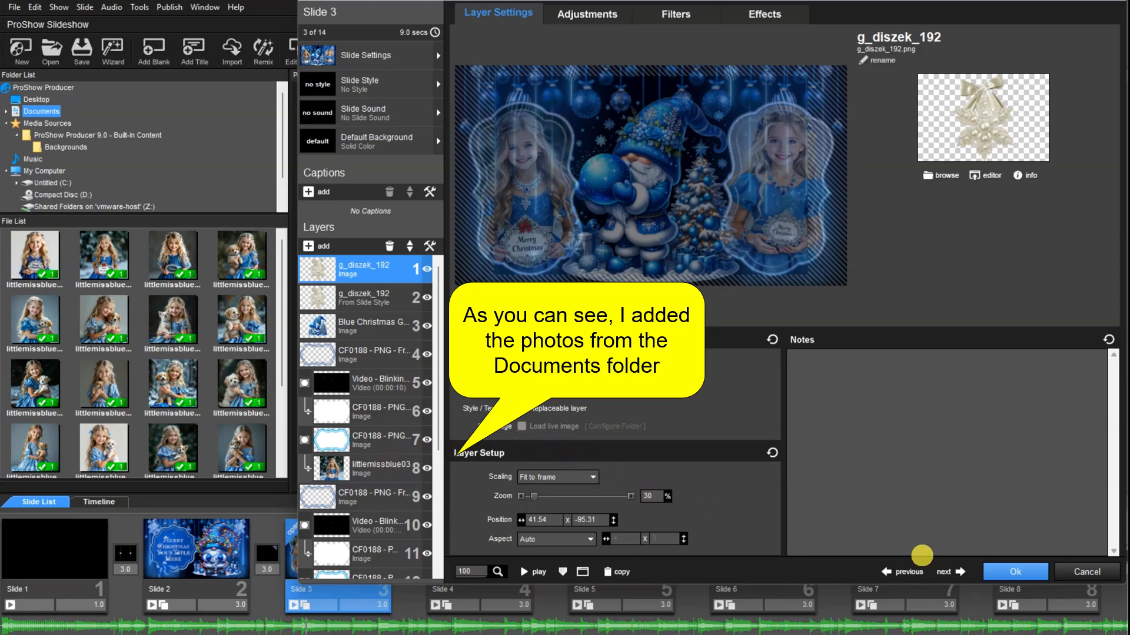
{"action": "left_click", "coordinate": [1013, 573]}
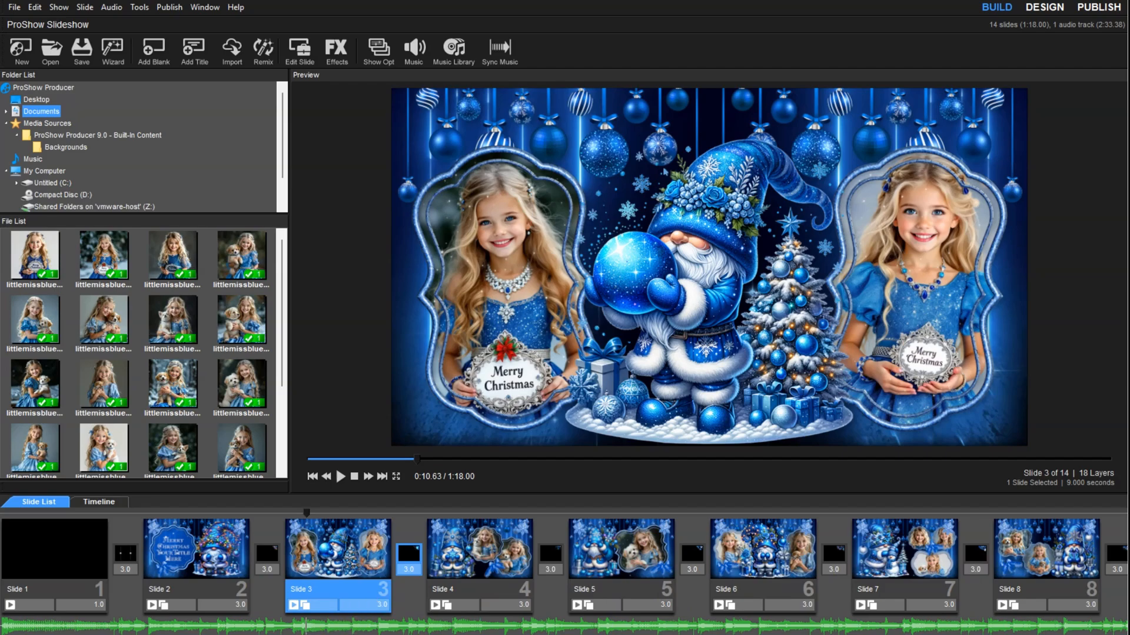
Step: Switch to File Explorer, create a folder named "Final Blue Gnomes" in Documents, and close the window
{"action": "left_click", "coordinate": [45, 634]}
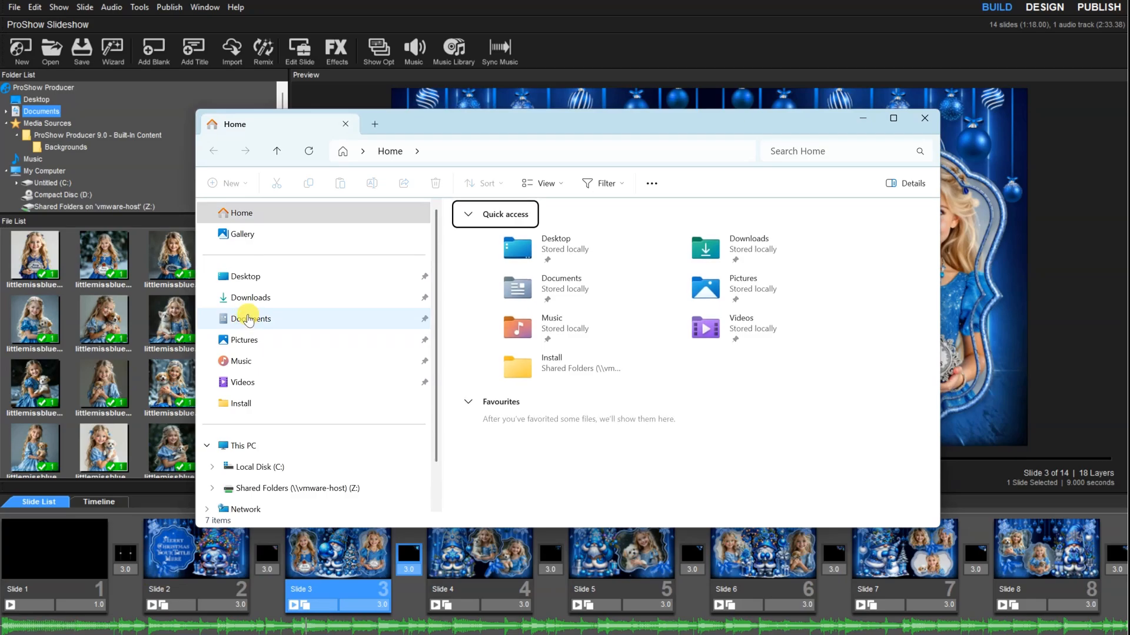
{"action": "left_click", "coordinate": [248, 320]}
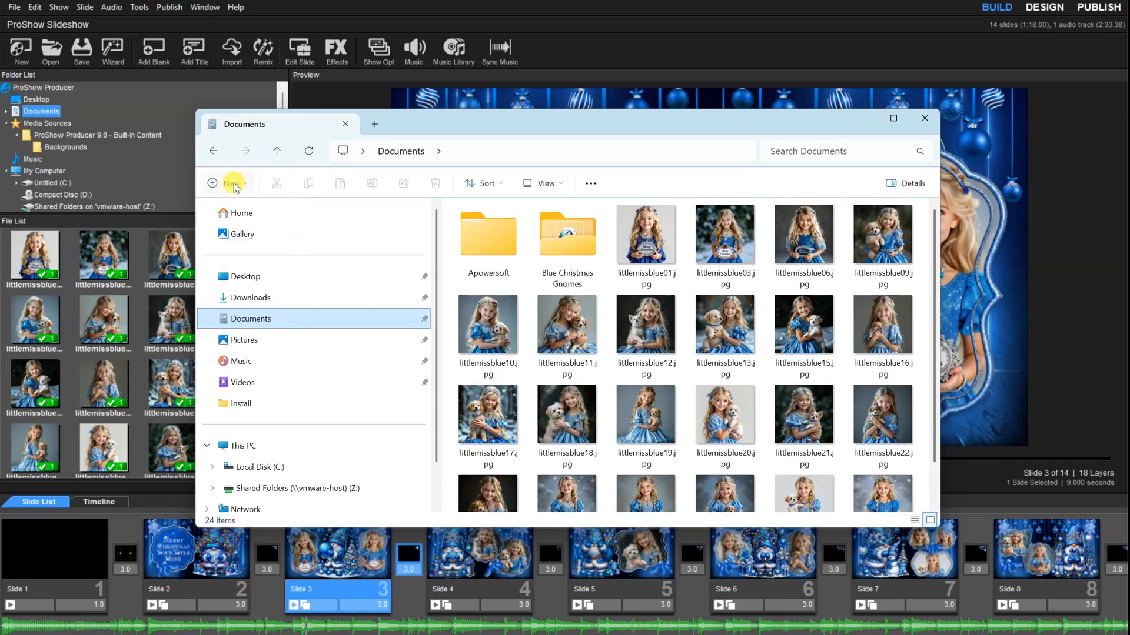
{"action": "left_click", "coordinate": [234, 185]}
{"action": "left_click", "coordinate": [237, 219]}
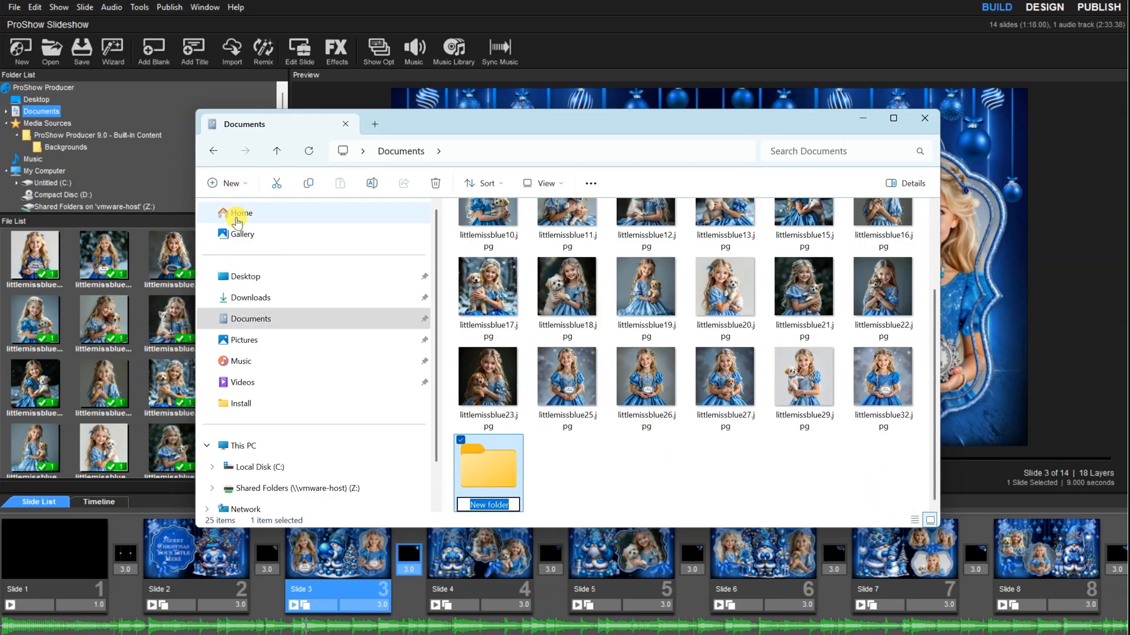
{"action": "type", "text": "Final "}
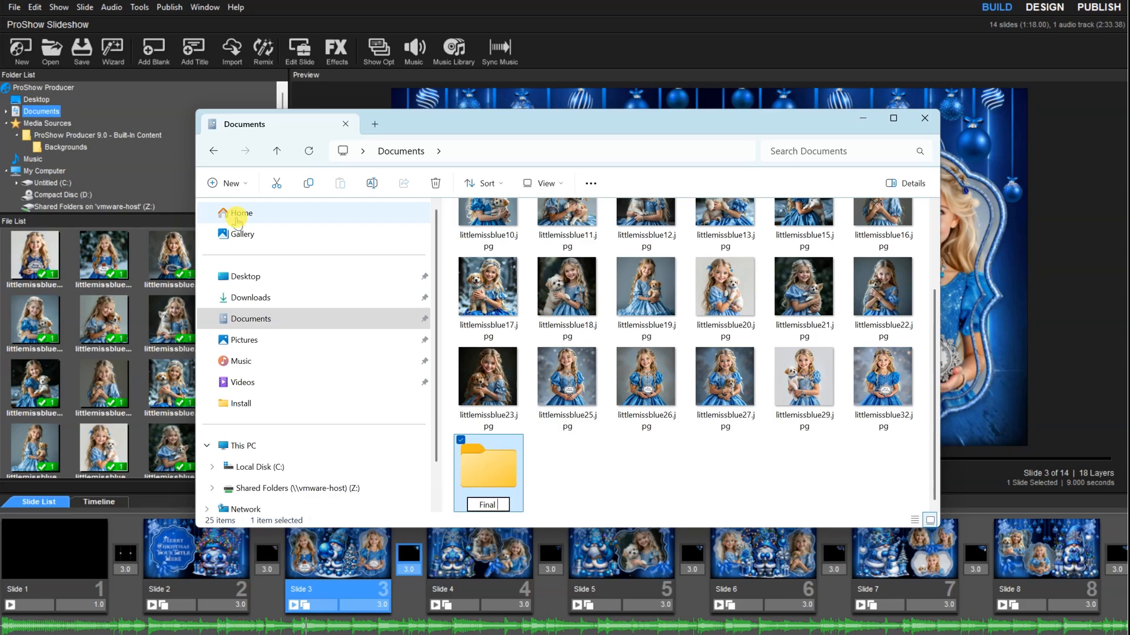
{"action": "type", "text": "Blue Gnomes"}
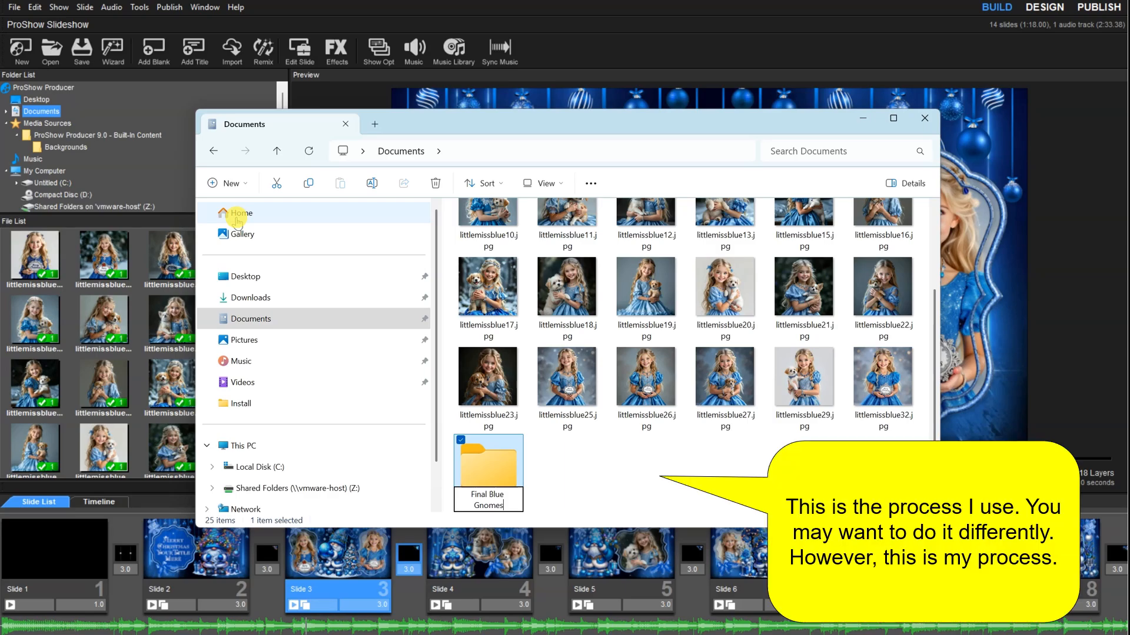
{"action": "key", "text": "Return"}
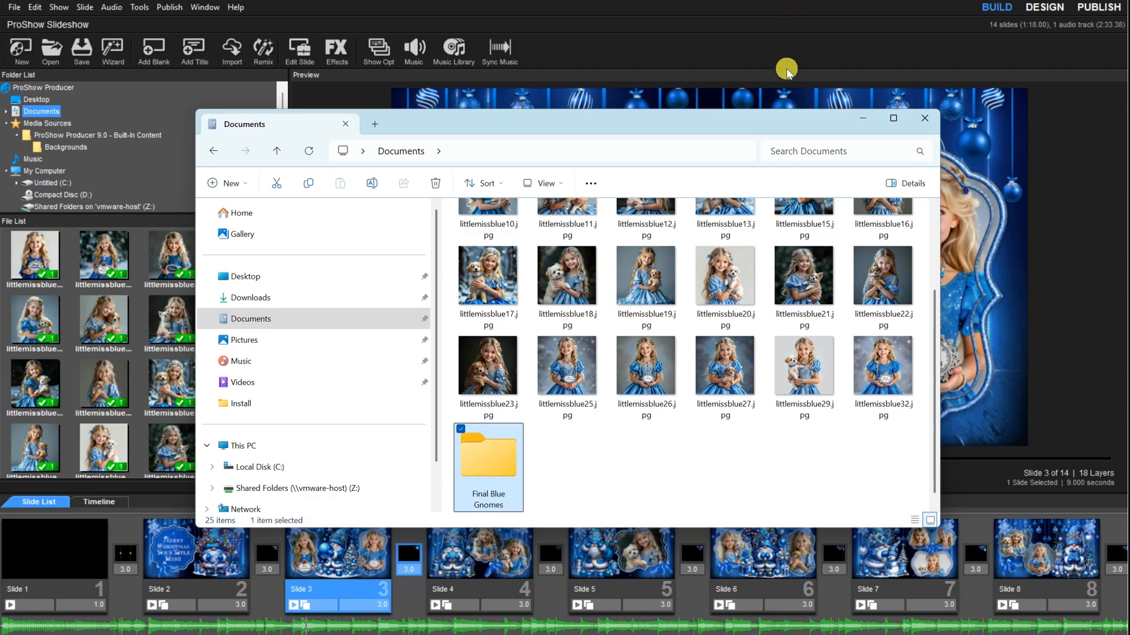
{"action": "left_click", "coordinate": [926, 122]}
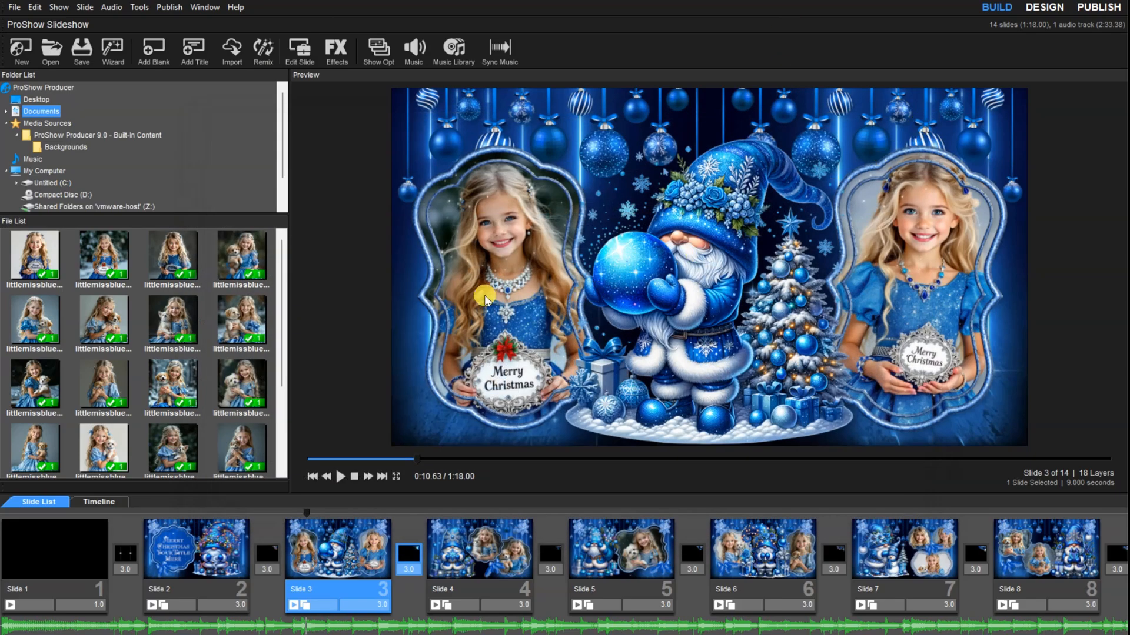
Step: Collect the show files into the Final Blue Gnomes folder in Documents and continue with the original show
{"action": "left_click", "coordinate": [139, 7]}
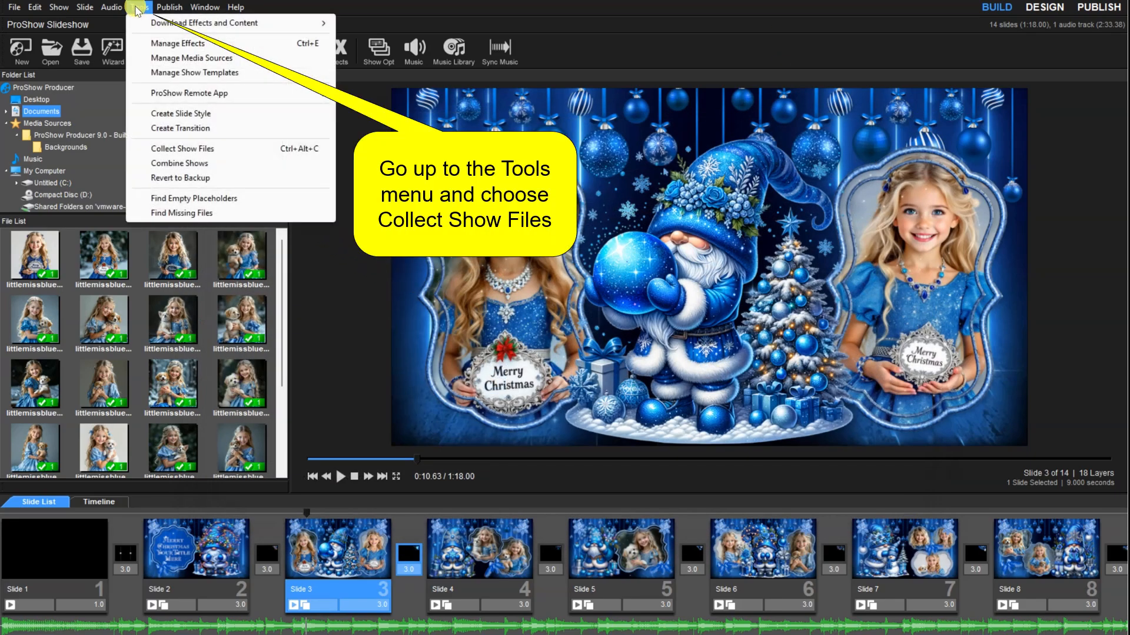
{"action": "left_click", "coordinate": [174, 148]}
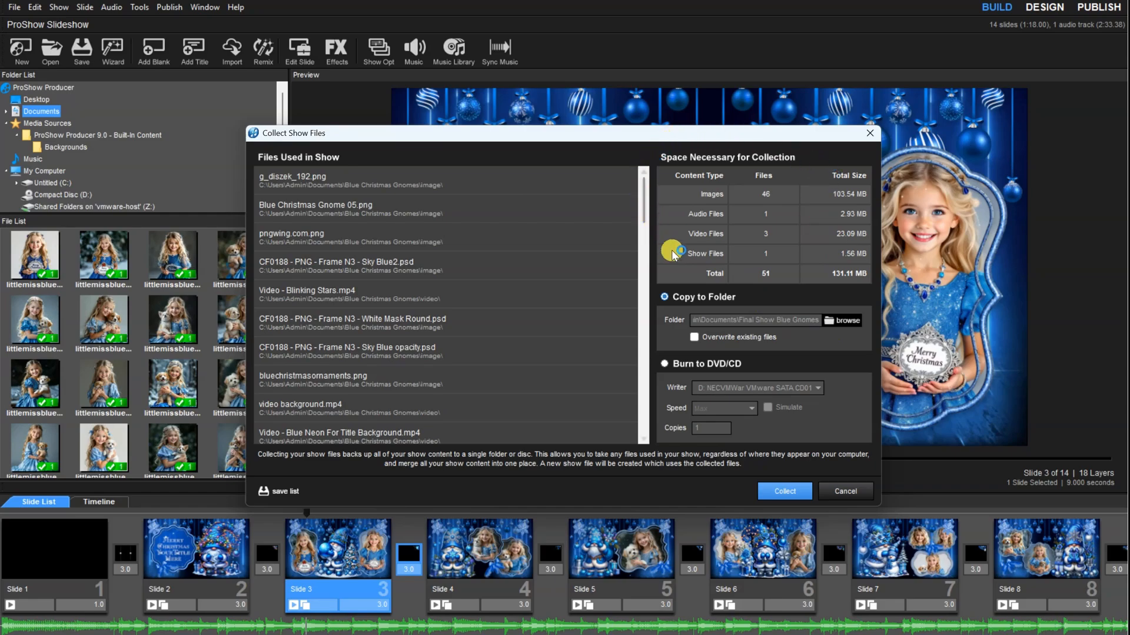
{"action": "left_click", "coordinate": [842, 323]}
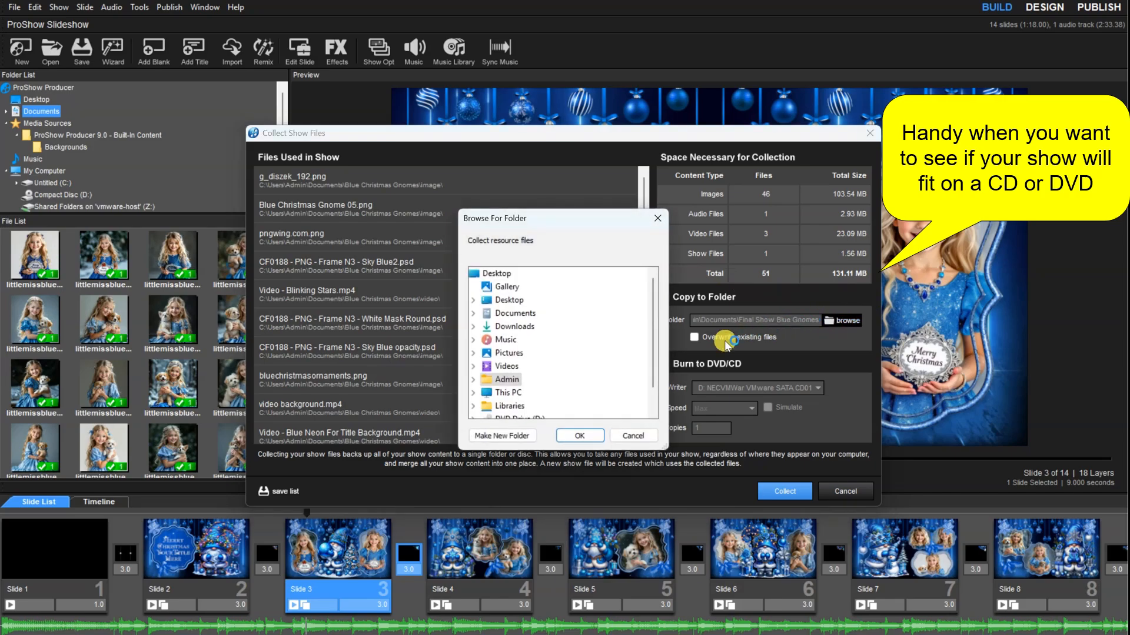
{"action": "left_click", "coordinate": [473, 313]}
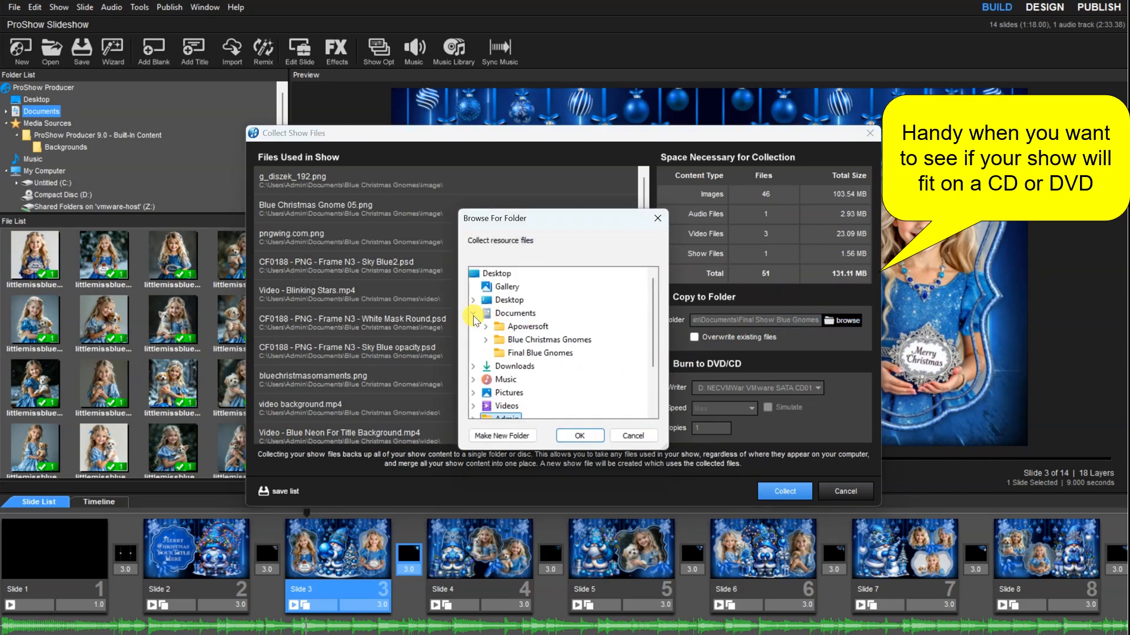
{"action": "left_click", "coordinate": [537, 353]}
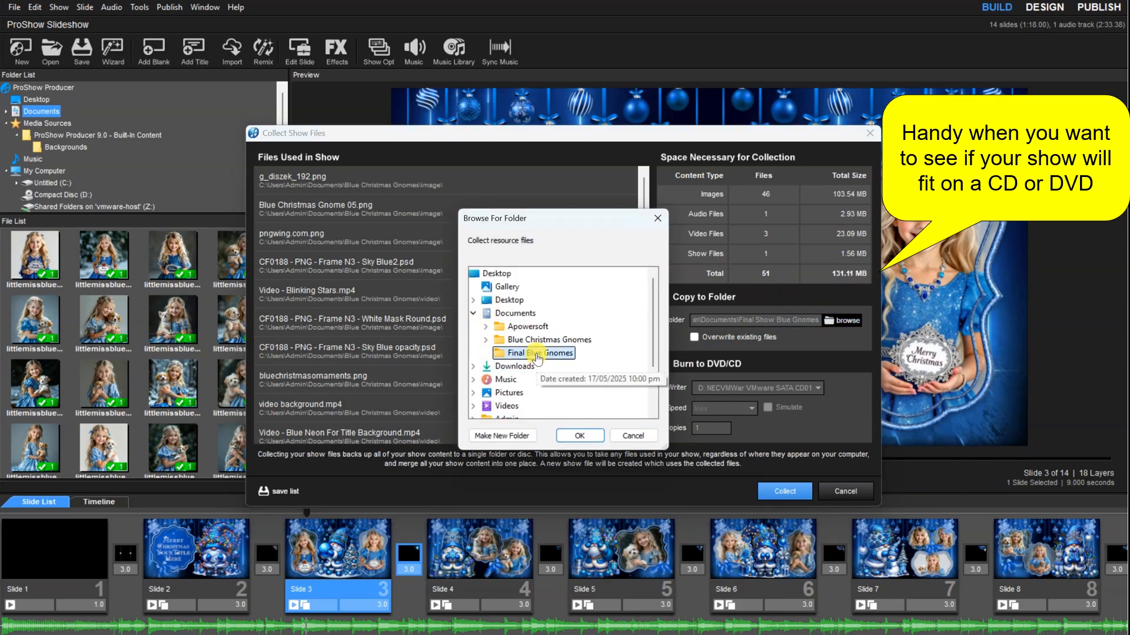
{"action": "left_click", "coordinate": [579, 435]}
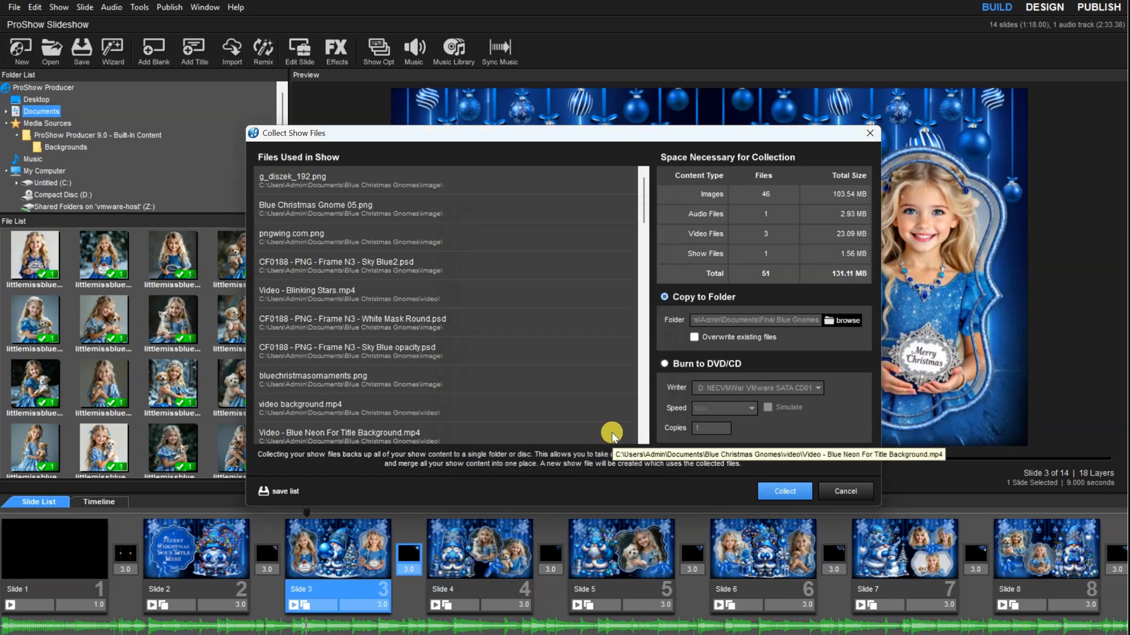
{"action": "left_click", "coordinate": [784, 492]}
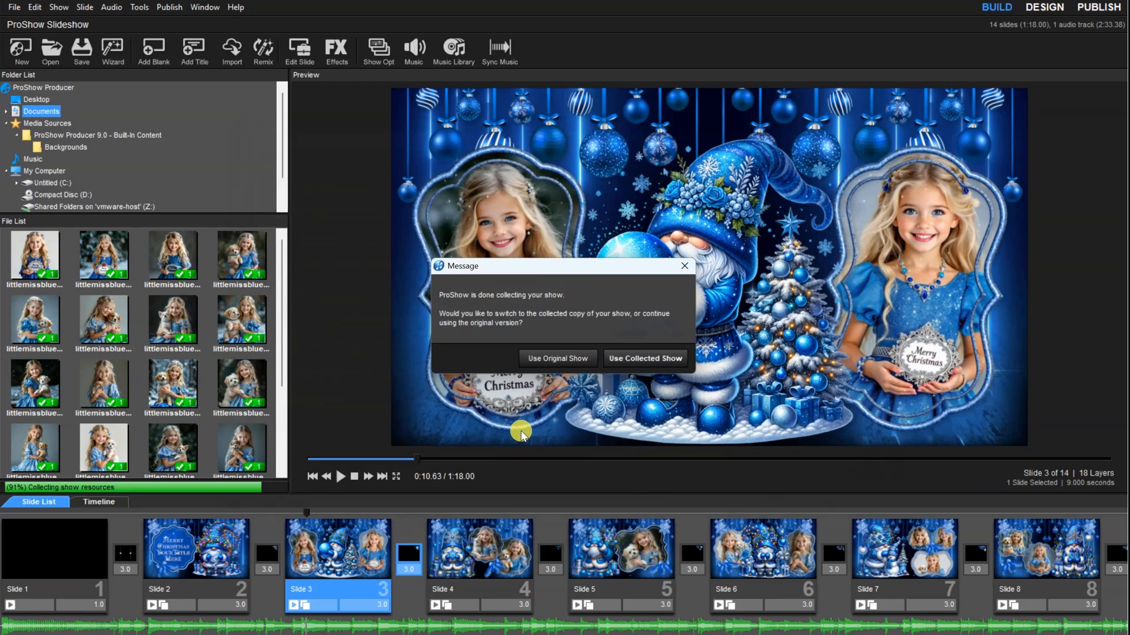
{"action": "left_click", "coordinate": [553, 358]}
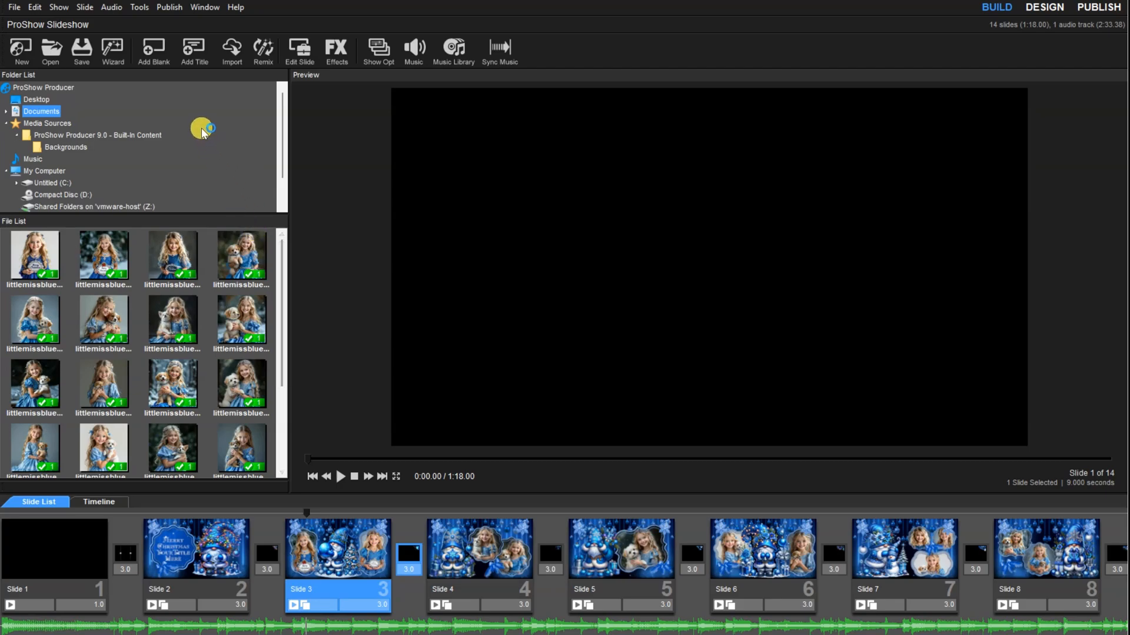
Step: Close the current show and exit ProShow Producer
{"action": "left_click", "coordinate": [14, 9]}
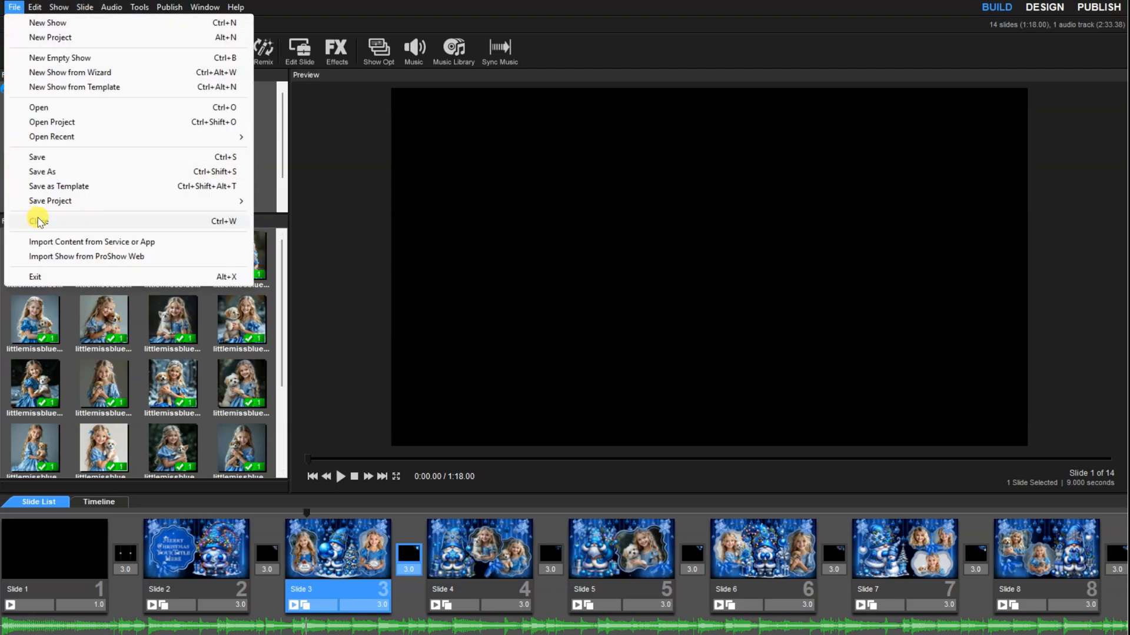
{"action": "left_click", "coordinate": [39, 222]}
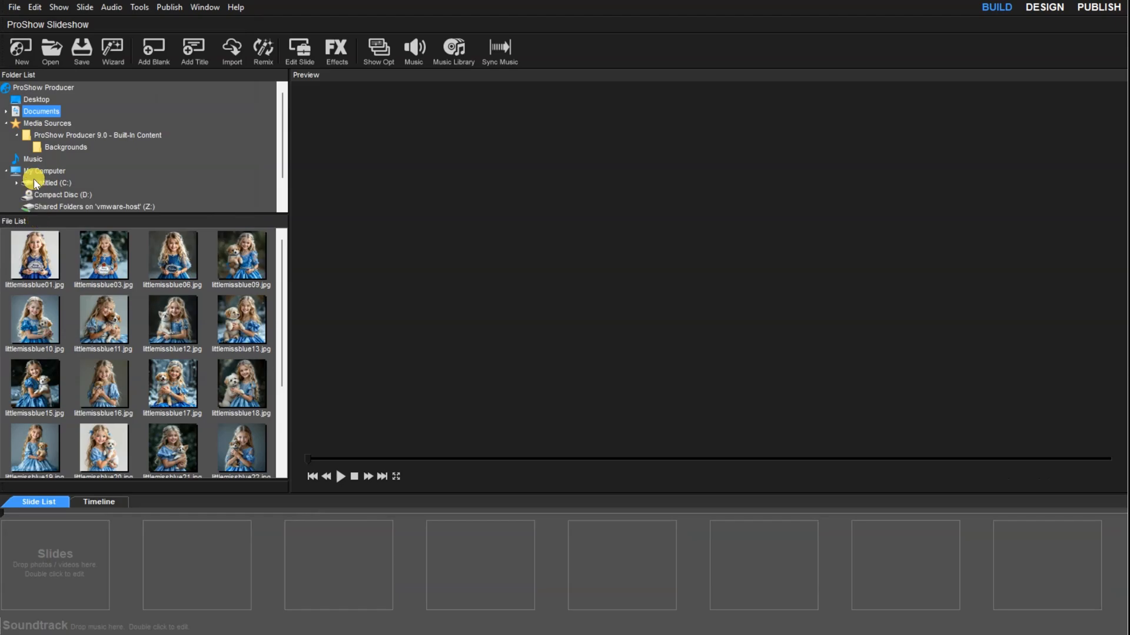
{"action": "left_click", "coordinate": [13, 7]}
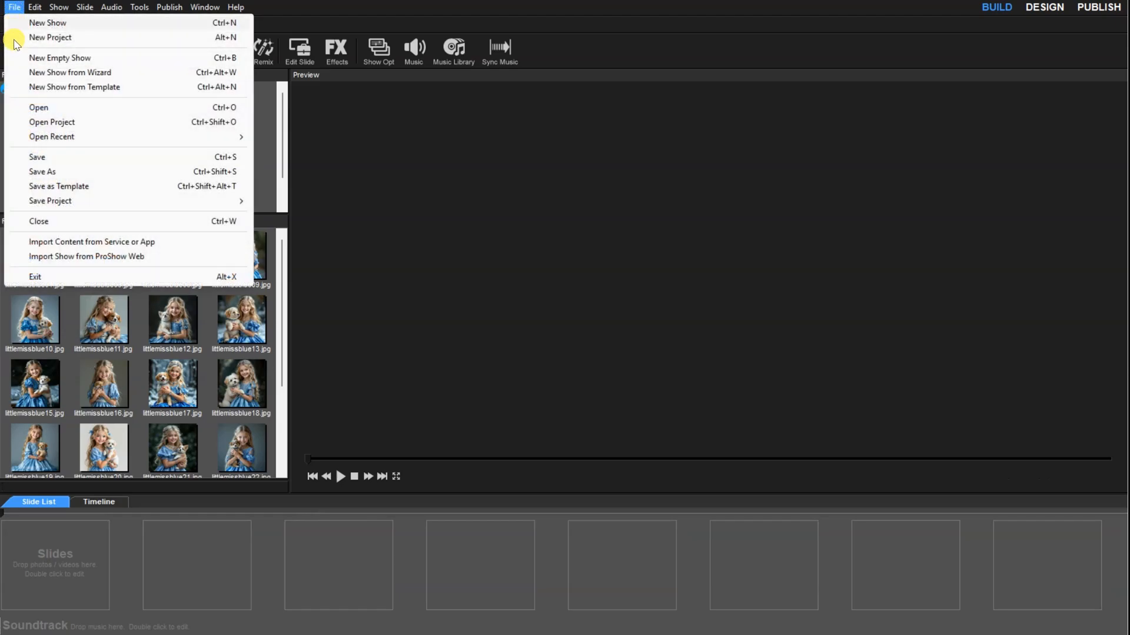
{"action": "left_click", "coordinate": [44, 278]}
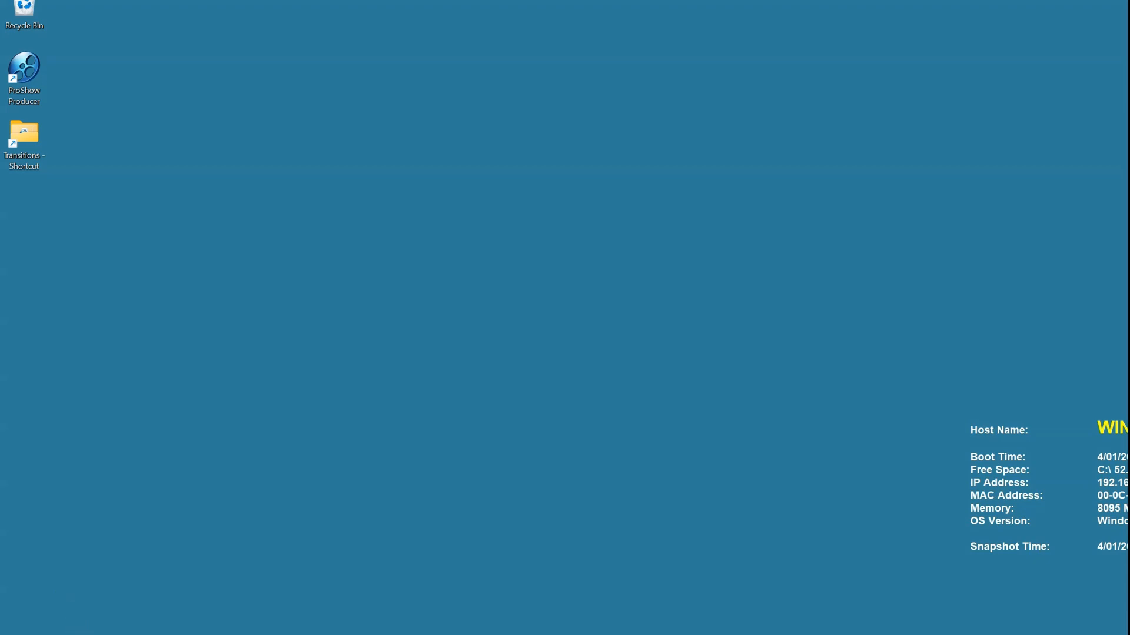
Step: Open the Final Blue Gnomes folder inside Documents in File Explorer
{"action": "left_click", "coordinate": [71, 634]}
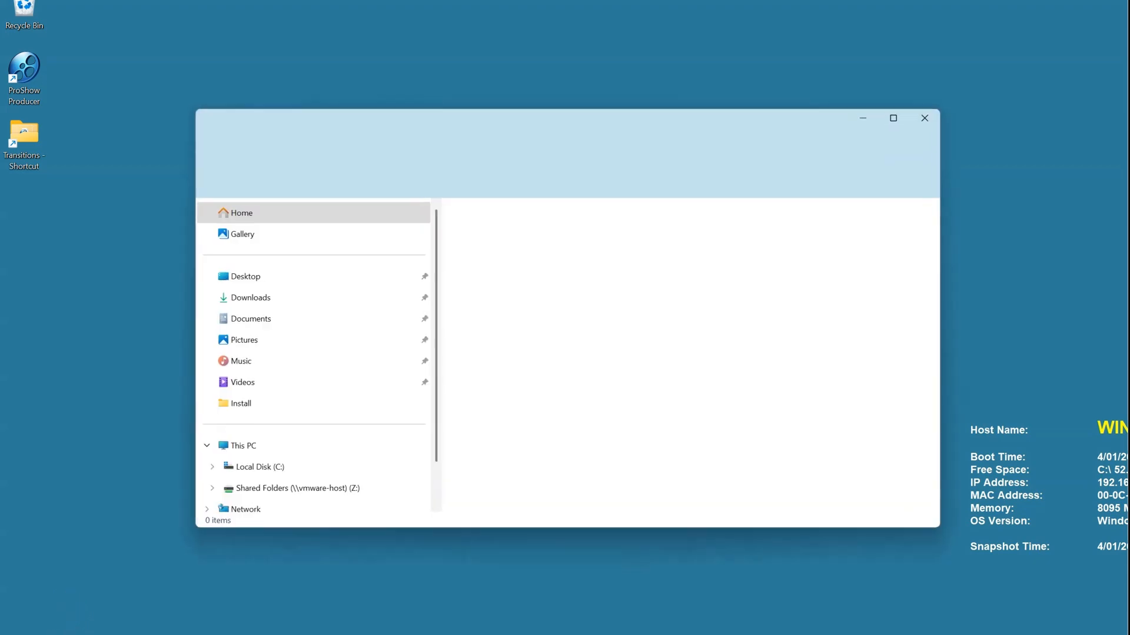
{"action": "left_click", "coordinate": [277, 324]}
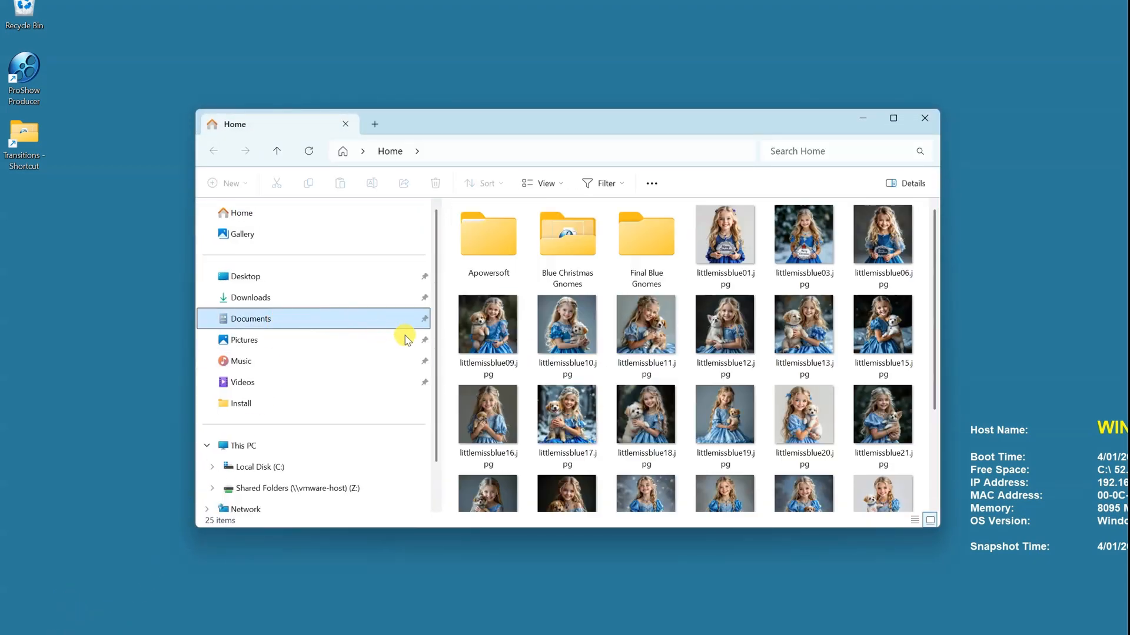
{"action": "double_click", "coordinate": [656, 240]}
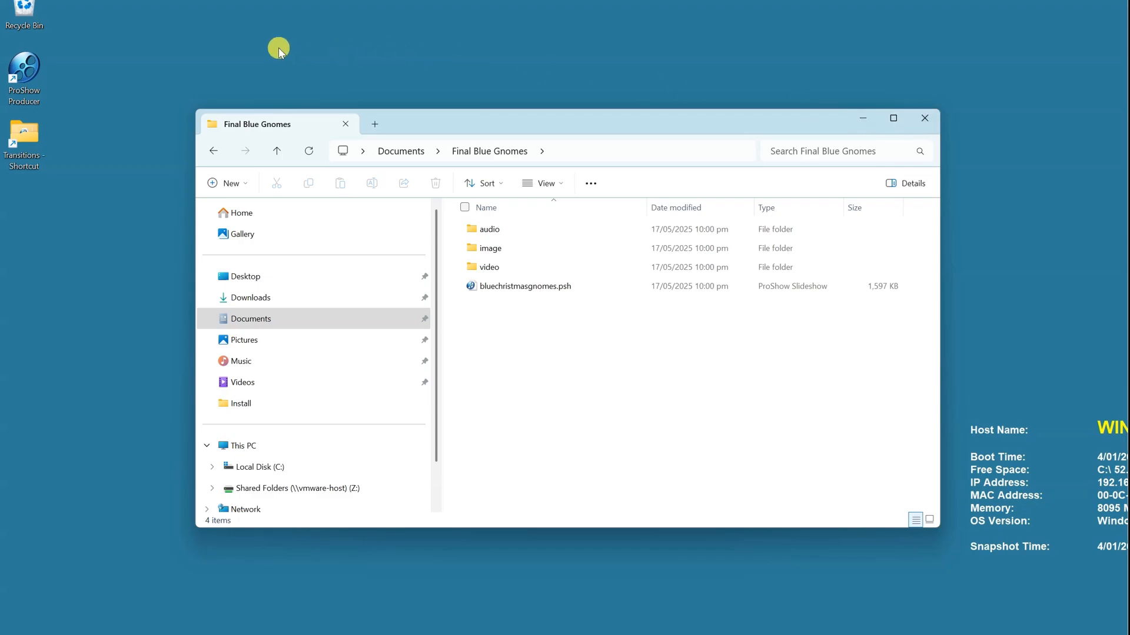
Step: Copy all the Starwoman transition files, Star Line Vertical through Swinging Gnome Pendulum 11, from the desktop's Transitions shortcut folder, and close that folder
{"action": "left_click", "coordinate": [20, 134]}
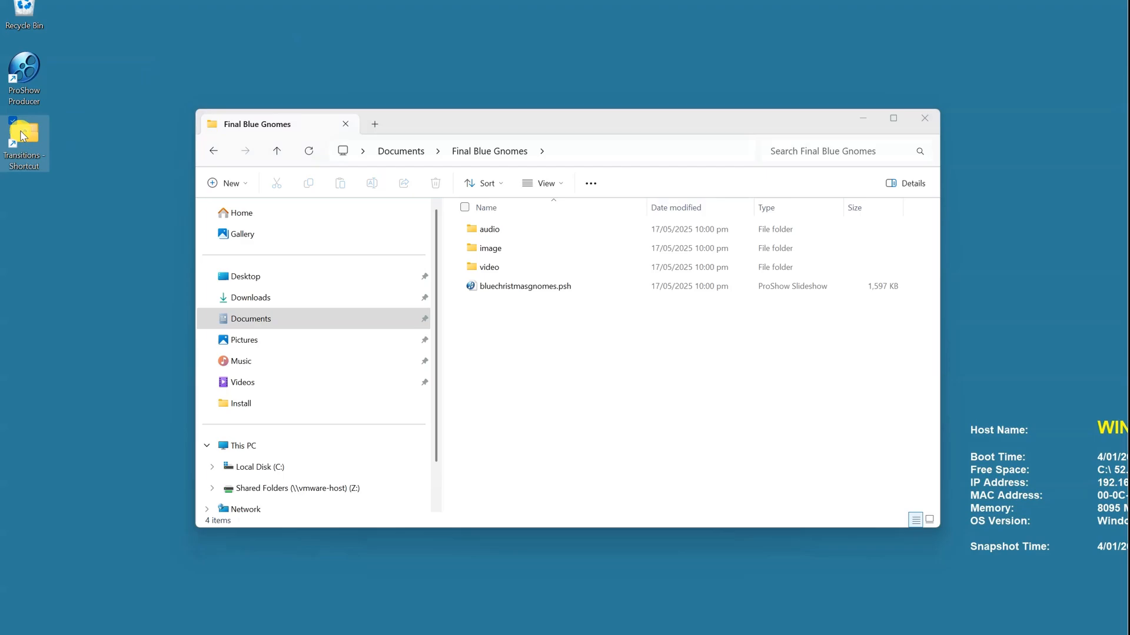
{"action": "double_click", "coordinate": [20, 135]}
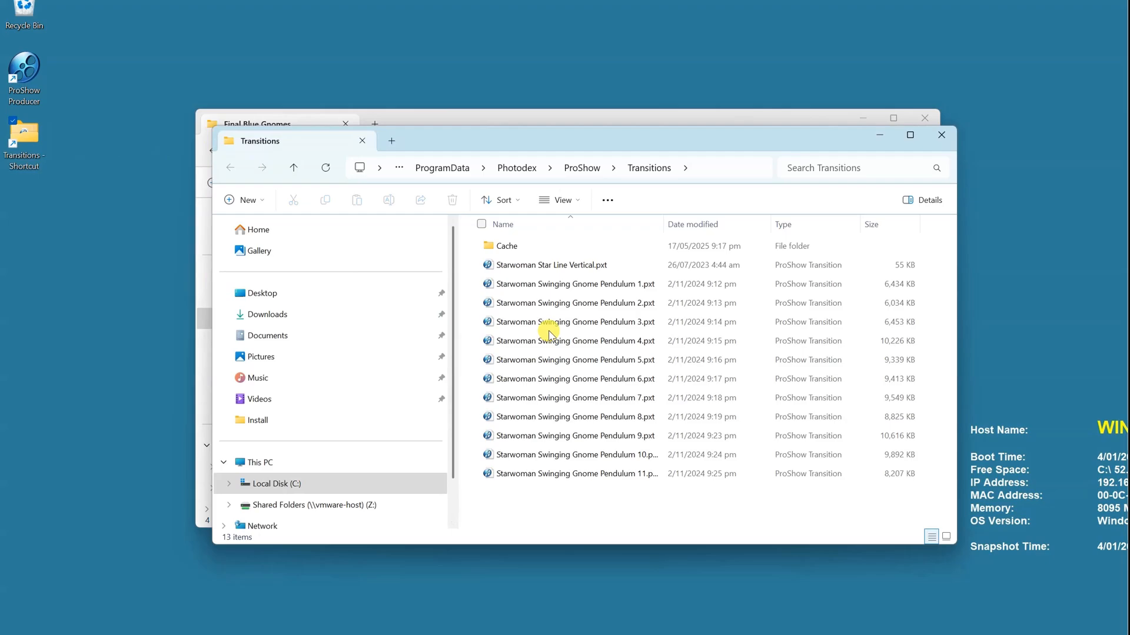
{"action": "left_click", "coordinate": [519, 266]}
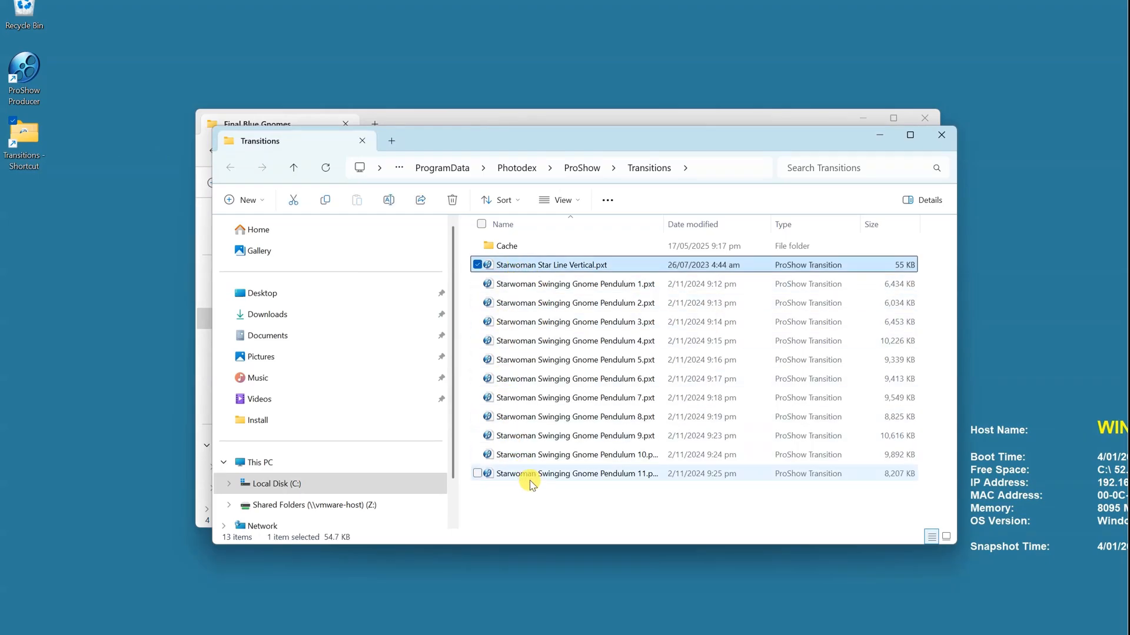
{"action": "left_click", "coordinate": [553, 475], "text": "shift"}
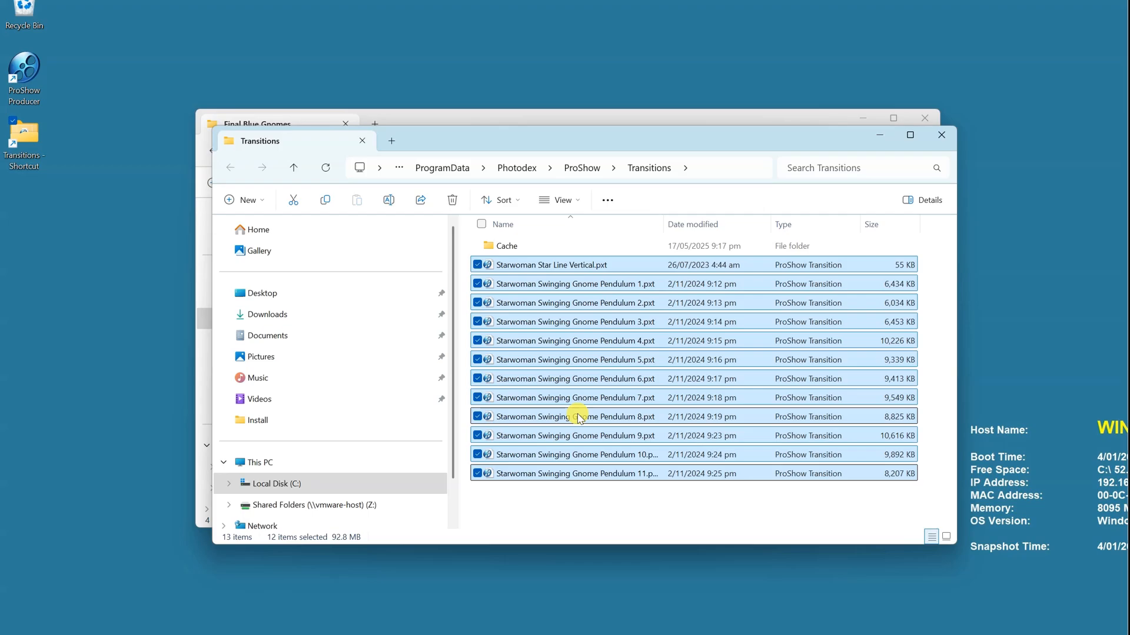
{"action": "right_click", "coordinate": [577, 415]}
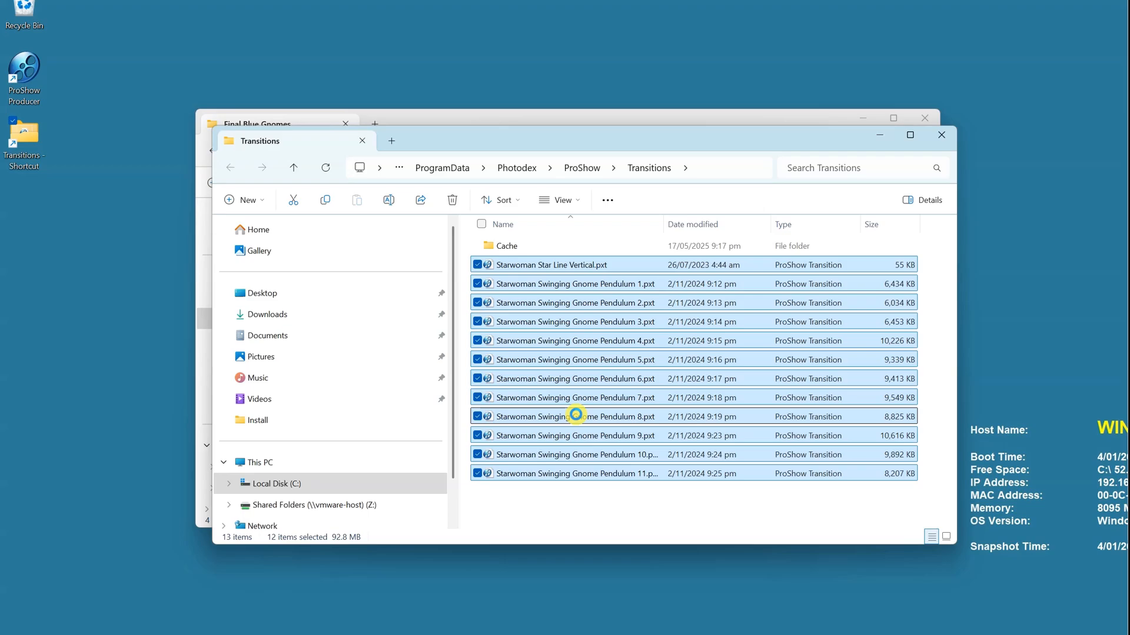
{"action": "right_click", "coordinate": [576, 415]}
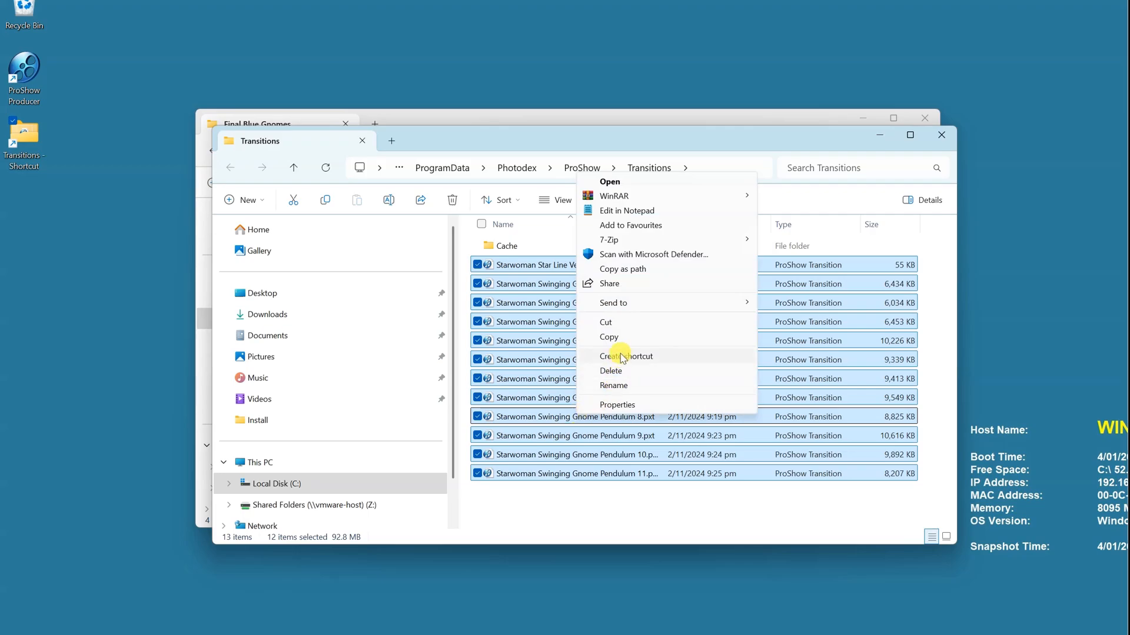
{"action": "left_click", "coordinate": [617, 338]}
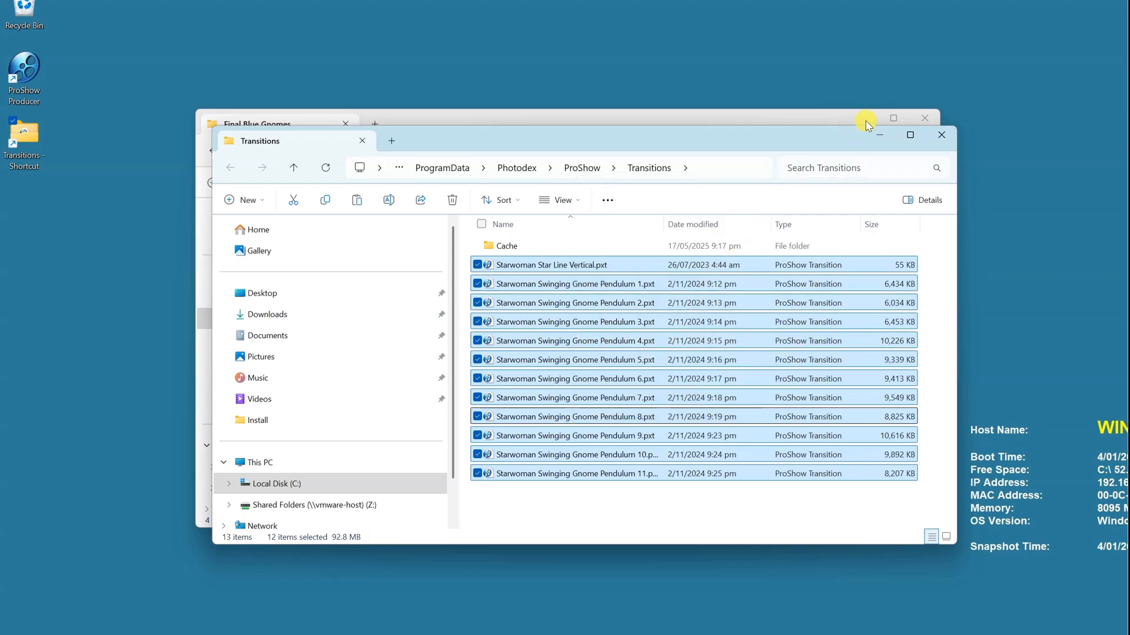
{"action": "left_click", "coordinate": [936, 136]}
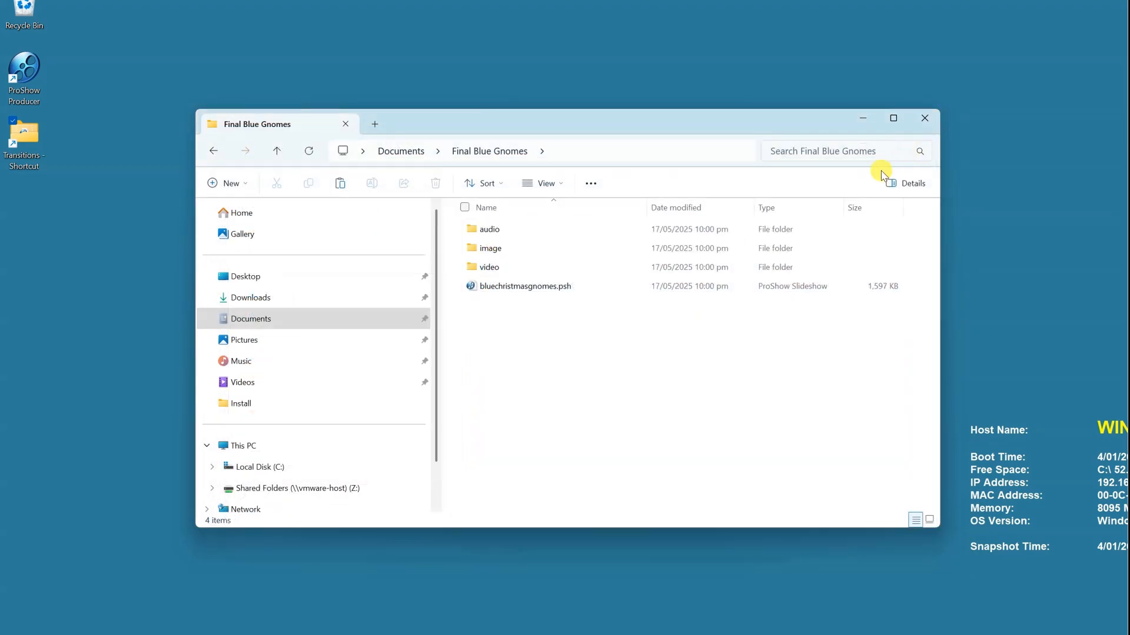
Step: Create a folder named transitions inside the Final Blue Gnomes folder
{"action": "right_click", "coordinate": [549, 377]}
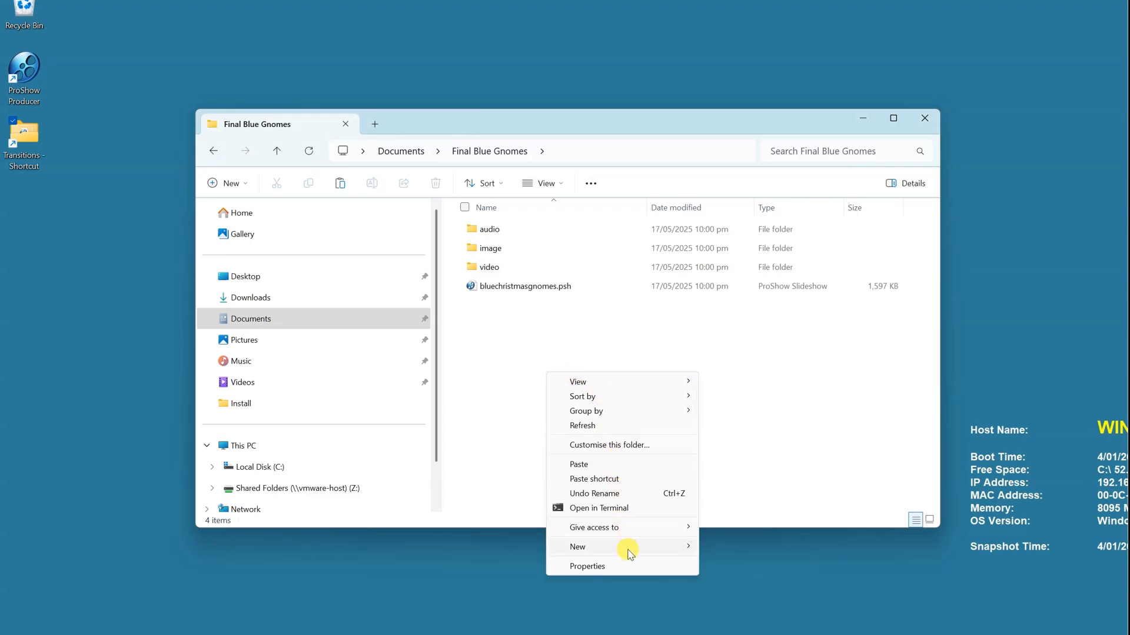
{"action": "mouse_move", "coordinate": [630, 553]}
{"action": "left_click", "coordinate": [727, 542]}
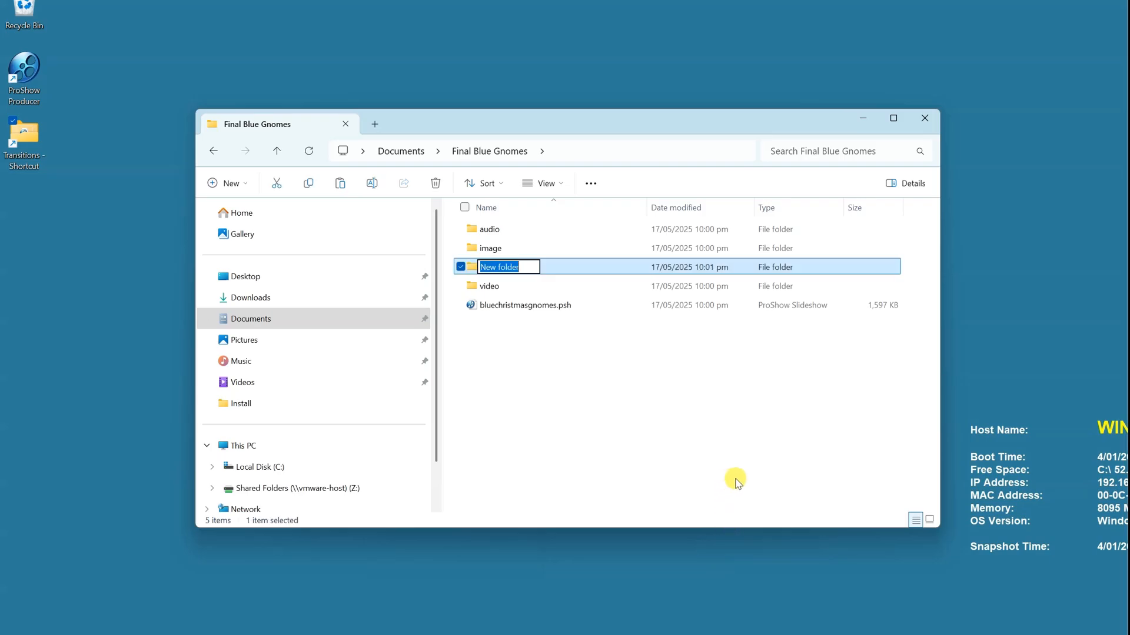
{"action": "type", "text": "transitions"}
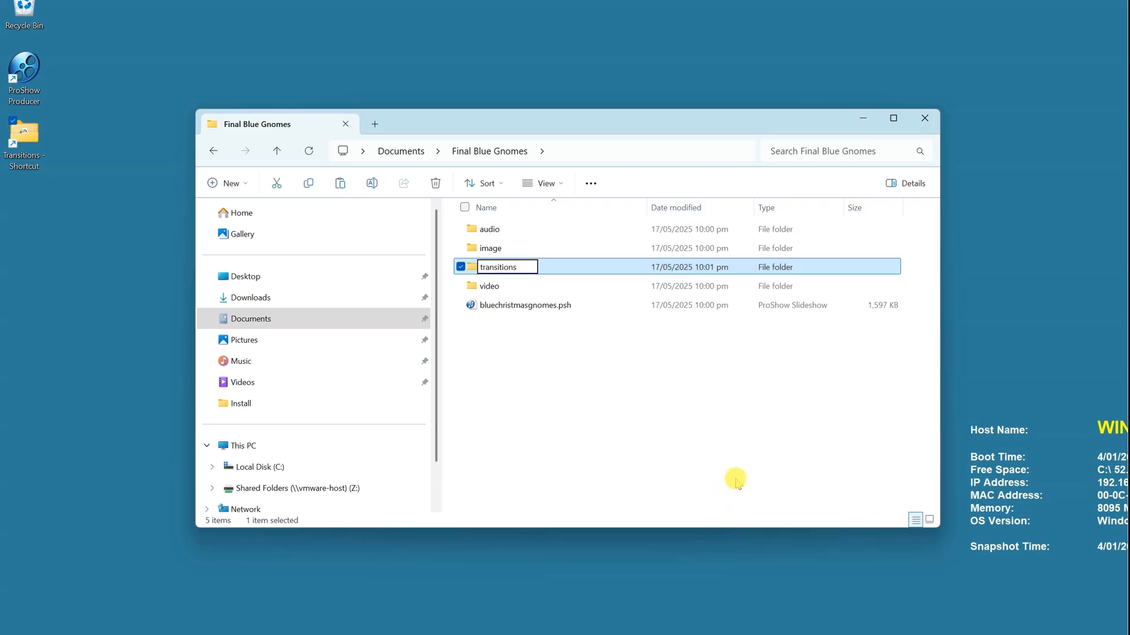
{"action": "key", "text": "Return"}
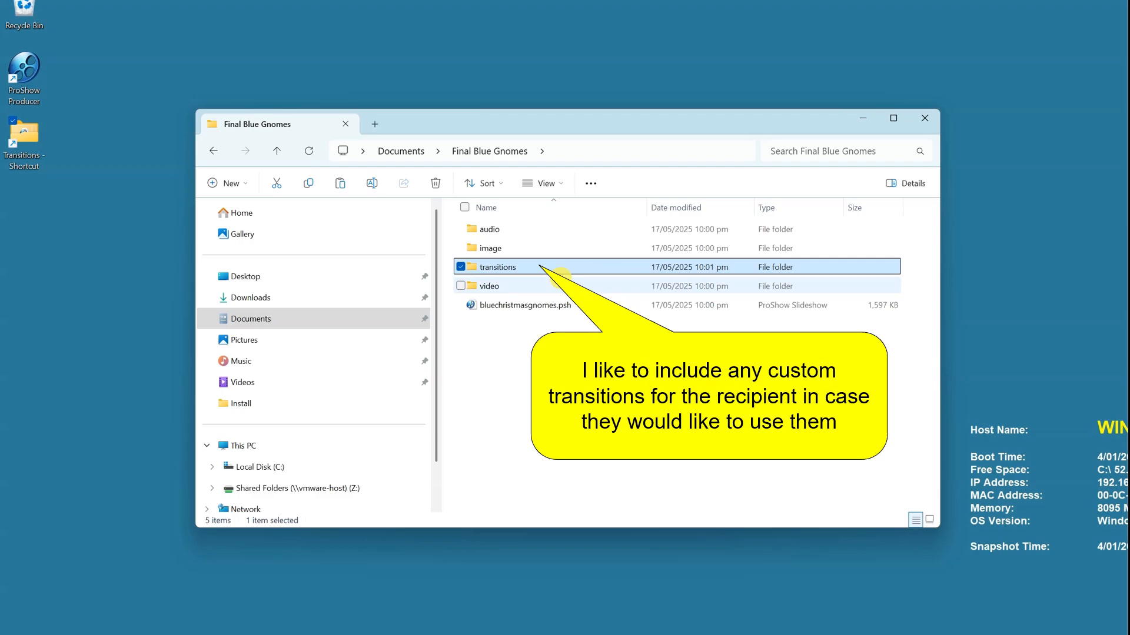
Step: Paste the copied Starwoman transition files into the transitions folder and clear the selection
{"action": "double_click", "coordinate": [497, 268]}
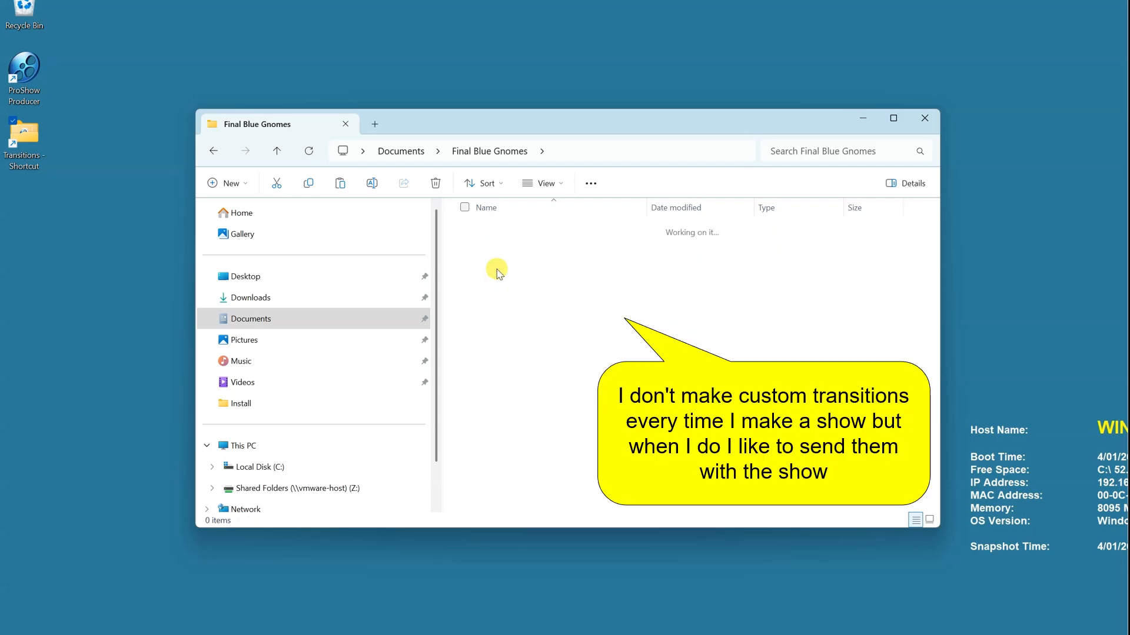
{"action": "right_click", "coordinate": [549, 293]}
{"action": "left_click", "coordinate": [549, 389]}
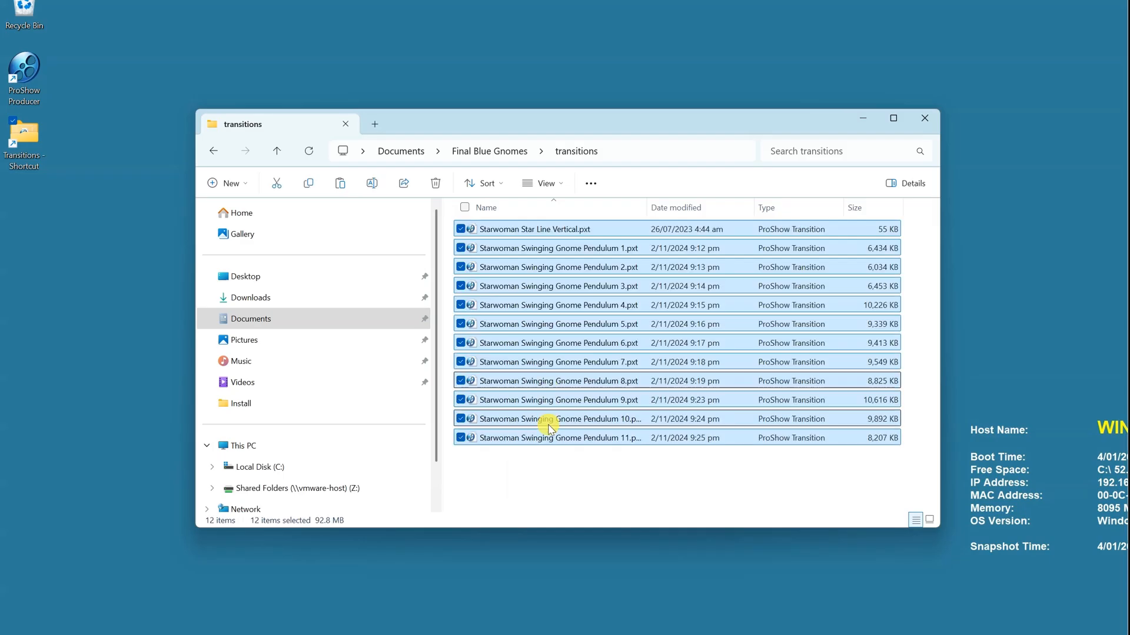
{"action": "left_click", "coordinate": [531, 486]}
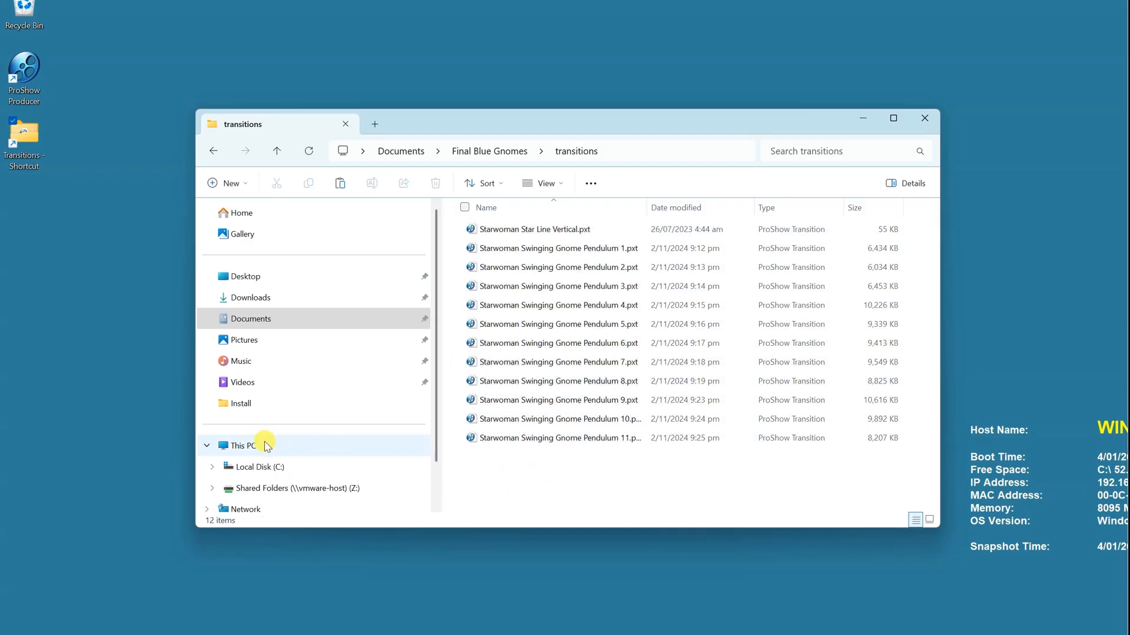
Step: Copy the Christmas Normal font from the Fonts folder inside Windows on Local Disk (C:)
{"action": "left_click", "coordinate": [274, 471]}
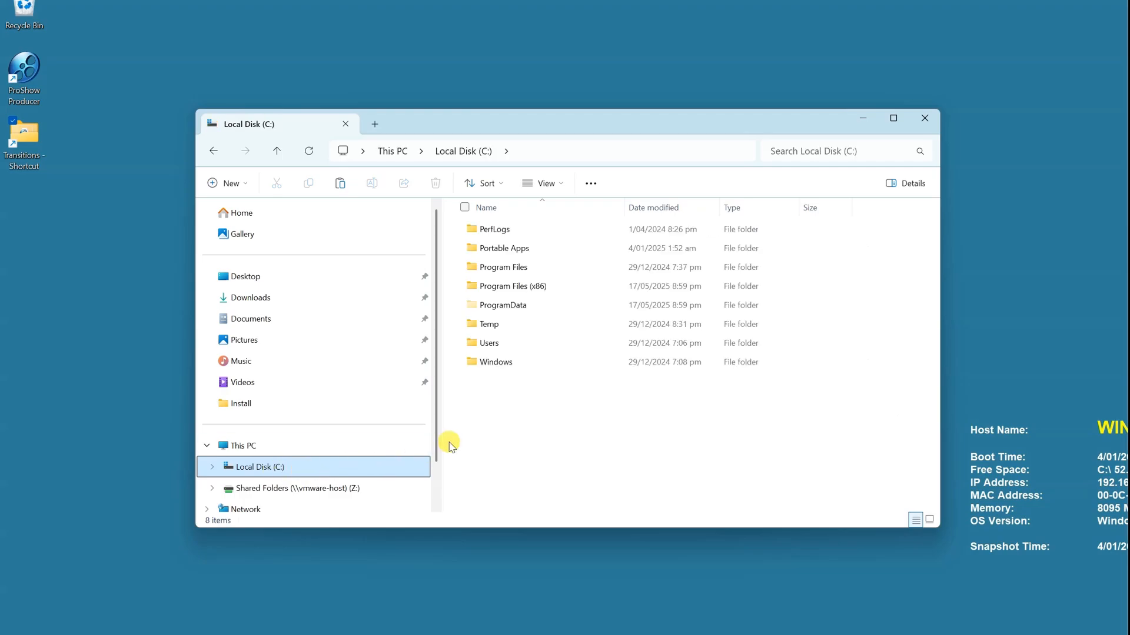
{"action": "double_click", "coordinate": [497, 363]}
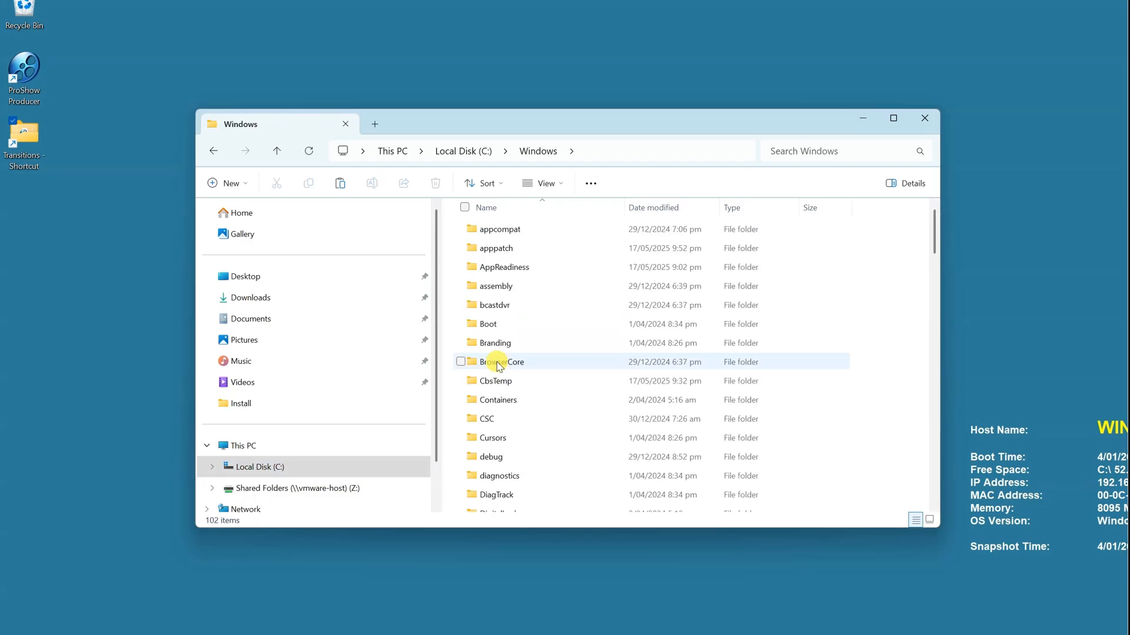
{"action": "scroll", "coordinate": [555, 418], "scroll_direction": "down", "scroll_amount": 4}
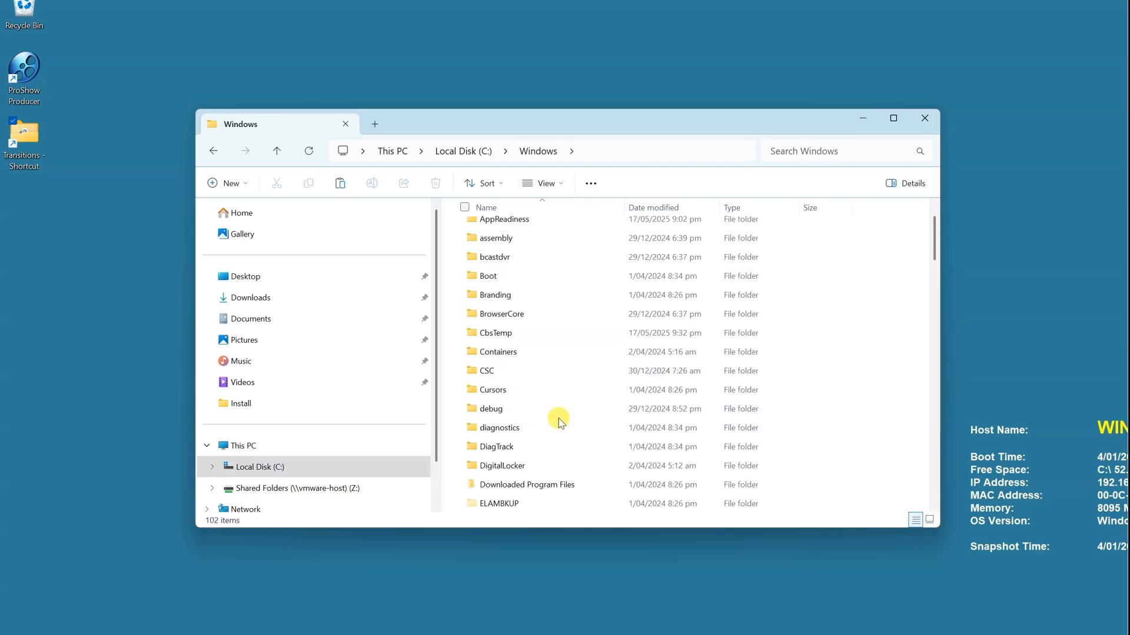
{"action": "double_click", "coordinate": [486, 391]}
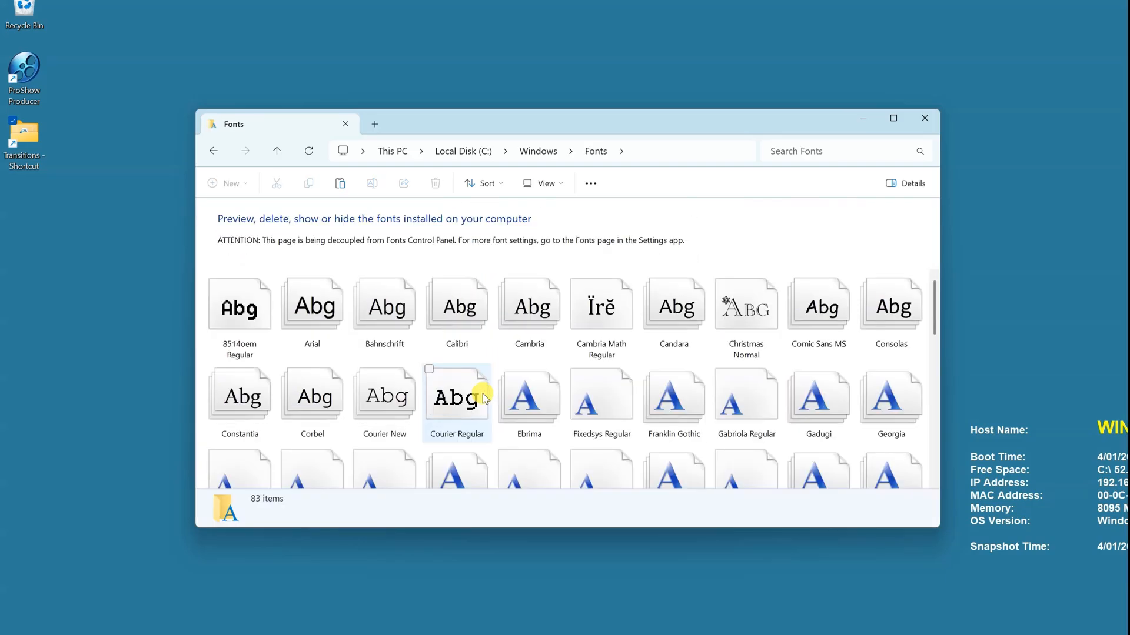
{"action": "left_click", "coordinate": [745, 308]}
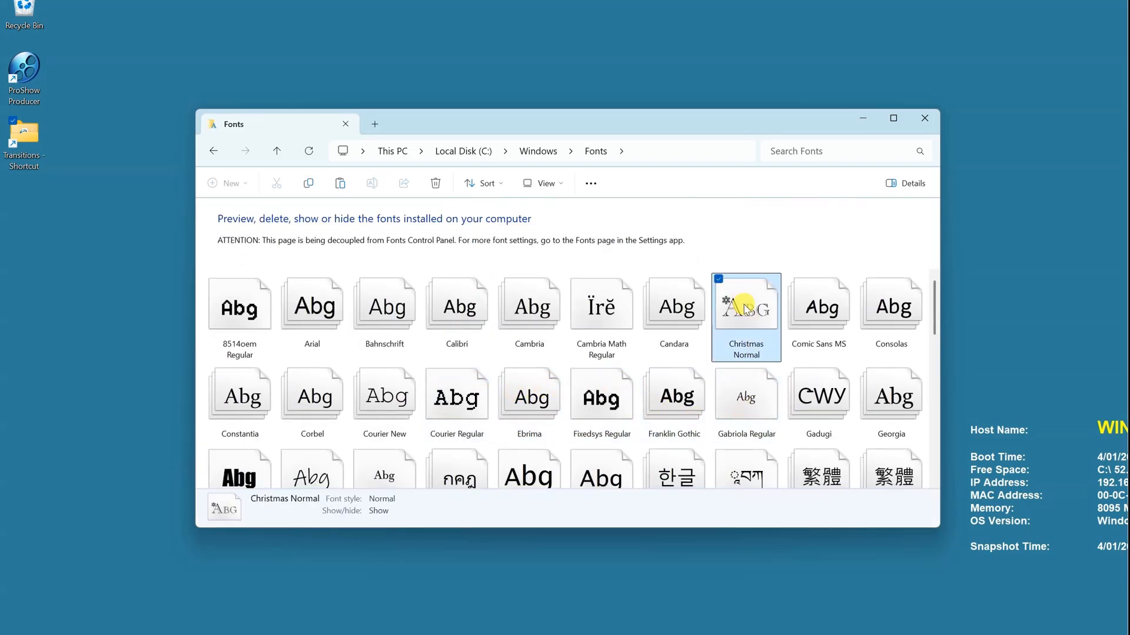
{"action": "right_click", "coordinate": [746, 309]}
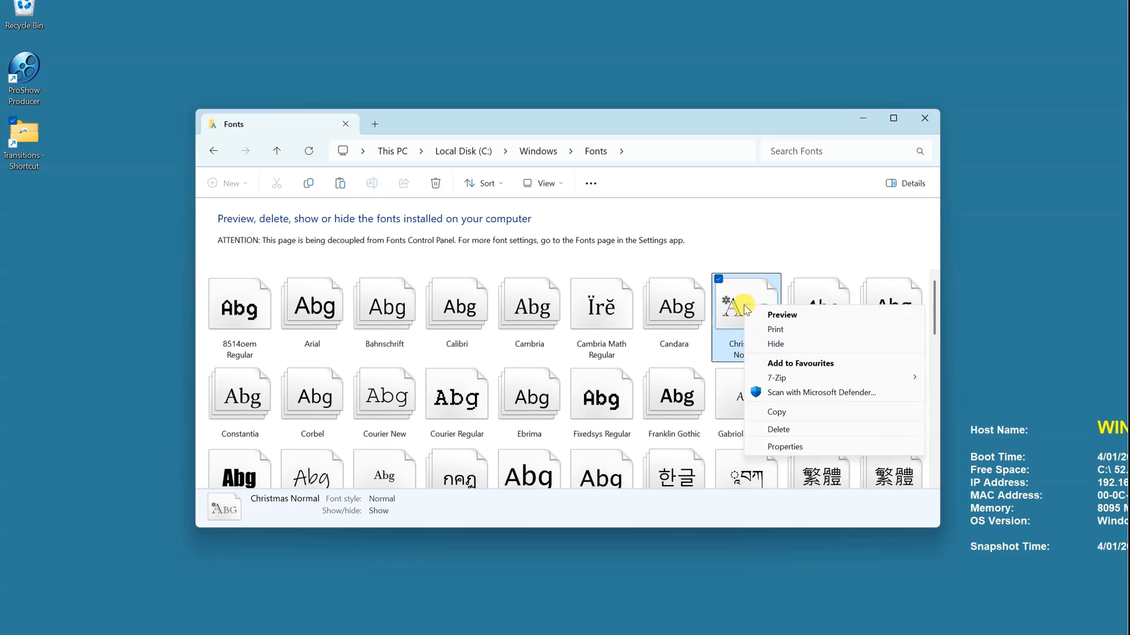
{"action": "left_click", "coordinate": [780, 414]}
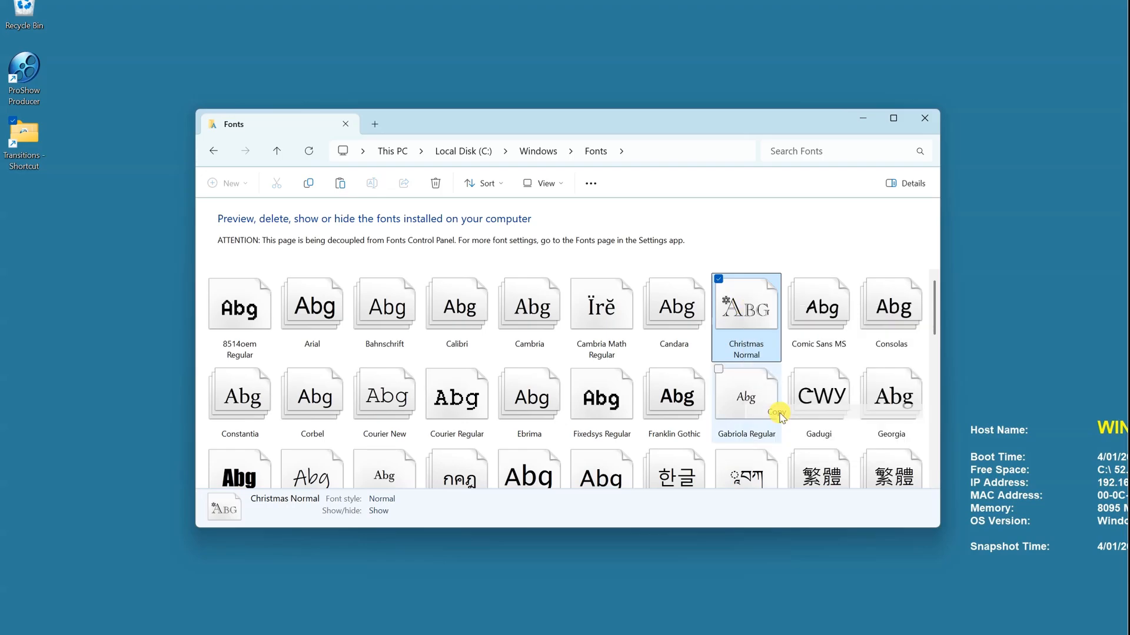
Step: Return to the Final Blue Gnomes folder in Documents and create a folder named font in it
{"action": "left_click", "coordinate": [276, 151]}
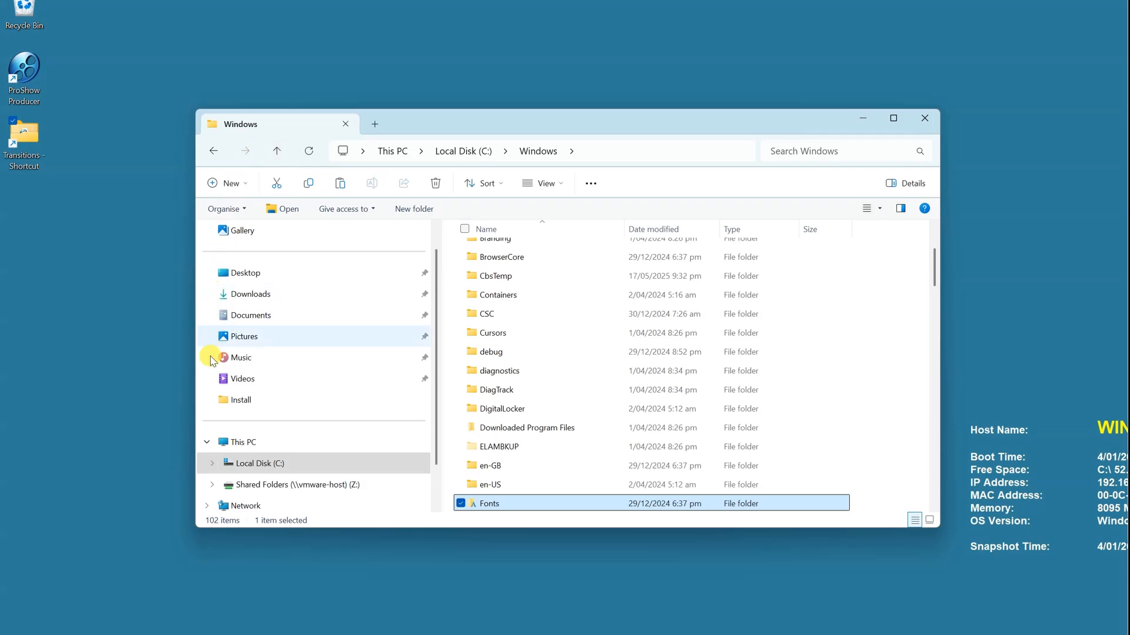
{"action": "left_click", "coordinate": [285, 319]}
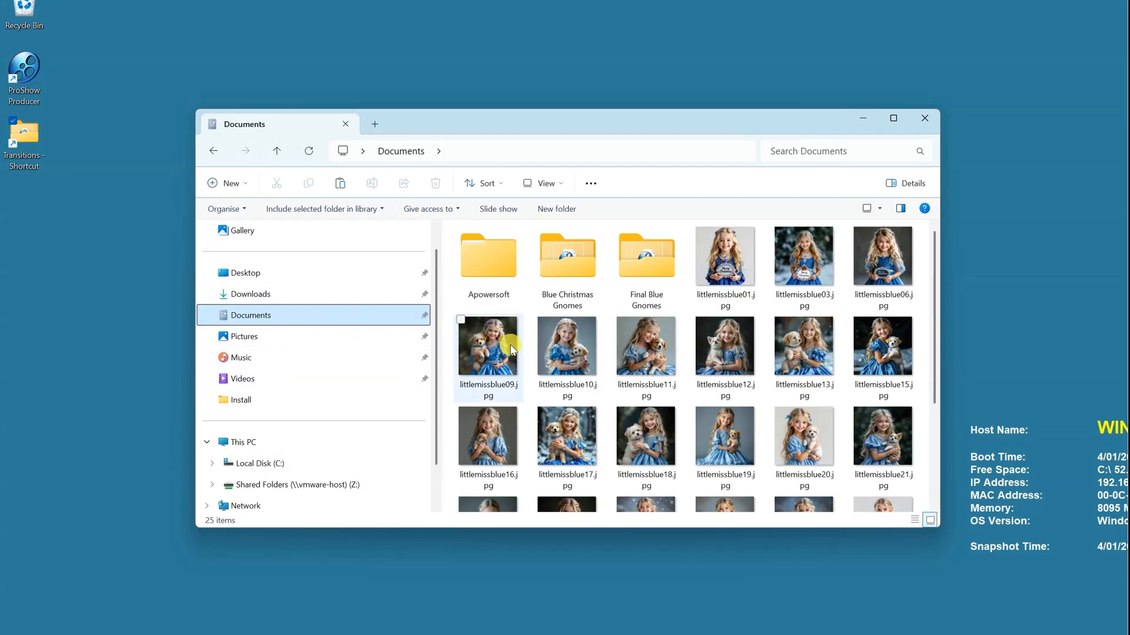
{"action": "double_click", "coordinate": [645, 275]}
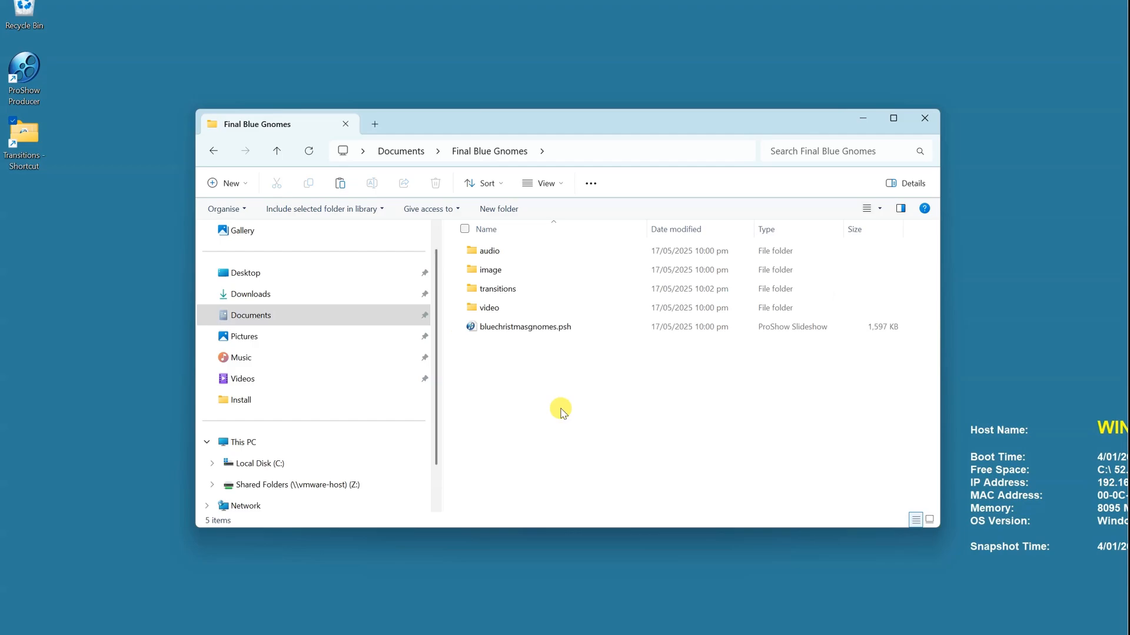
{"action": "right_click", "coordinate": [560, 410]}
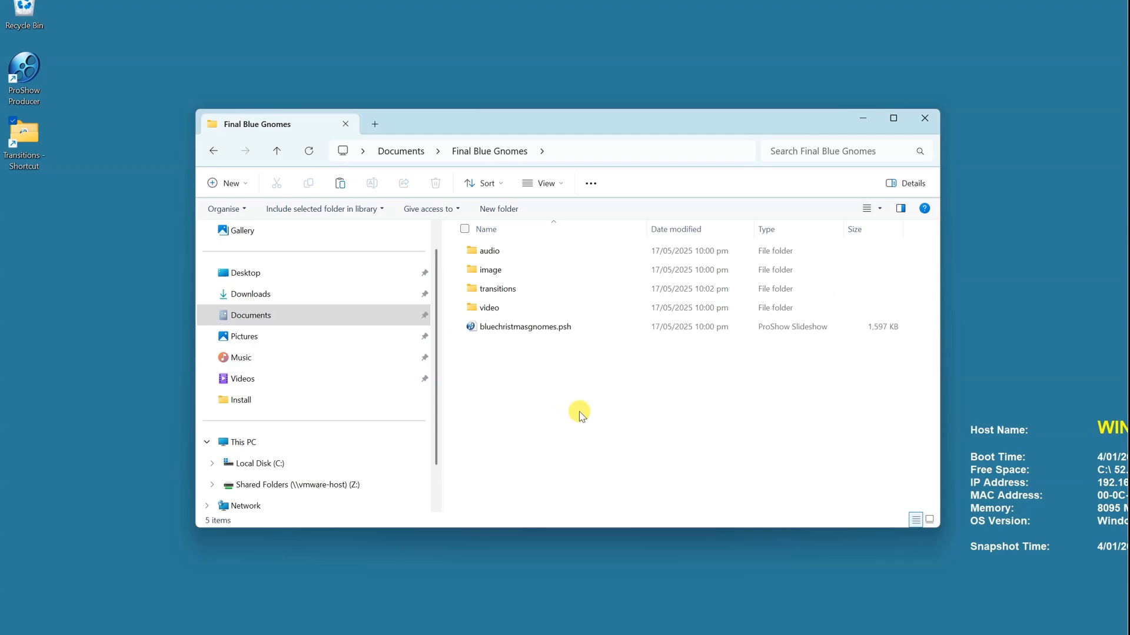
{"action": "mouse_move", "coordinate": [688, 578]}
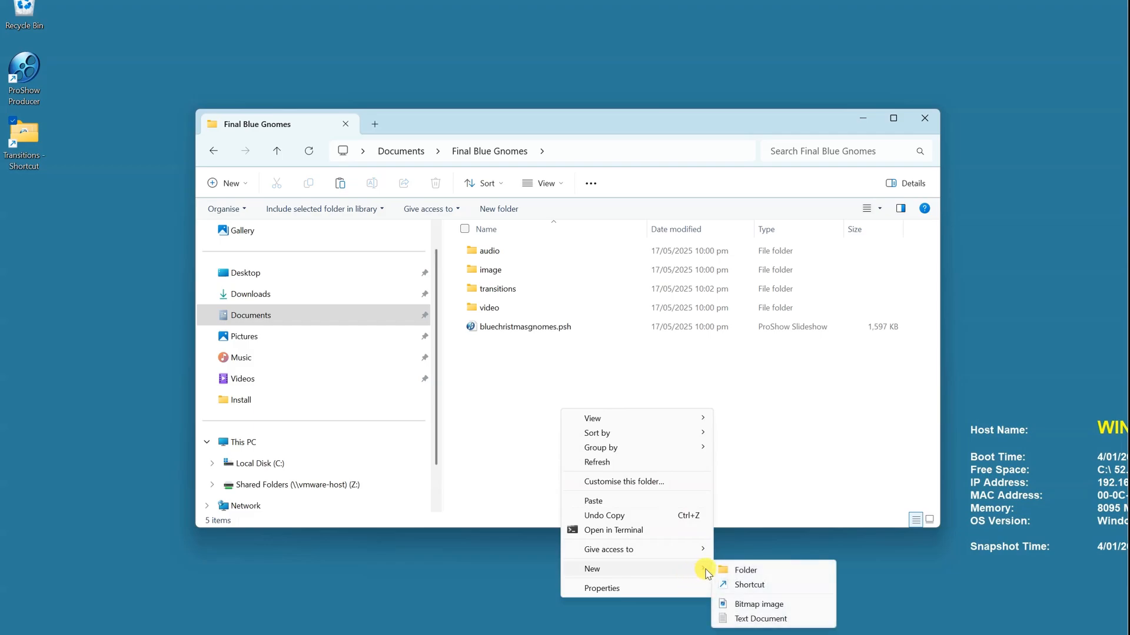
{"action": "left_click", "coordinate": [738, 571]}
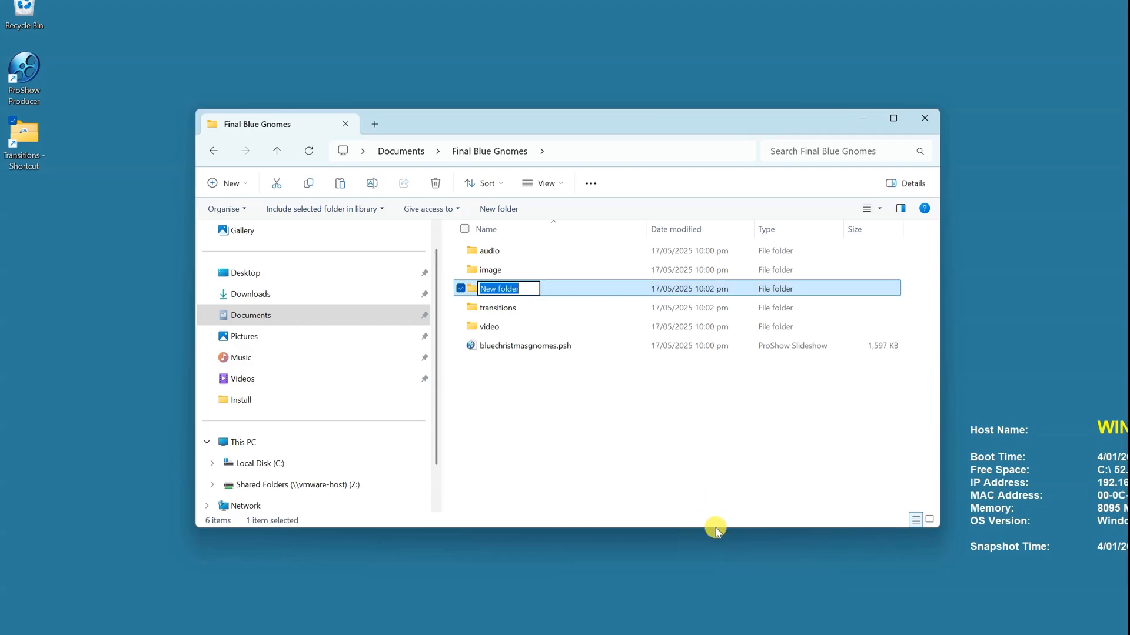
{"action": "type", "text": "font"}
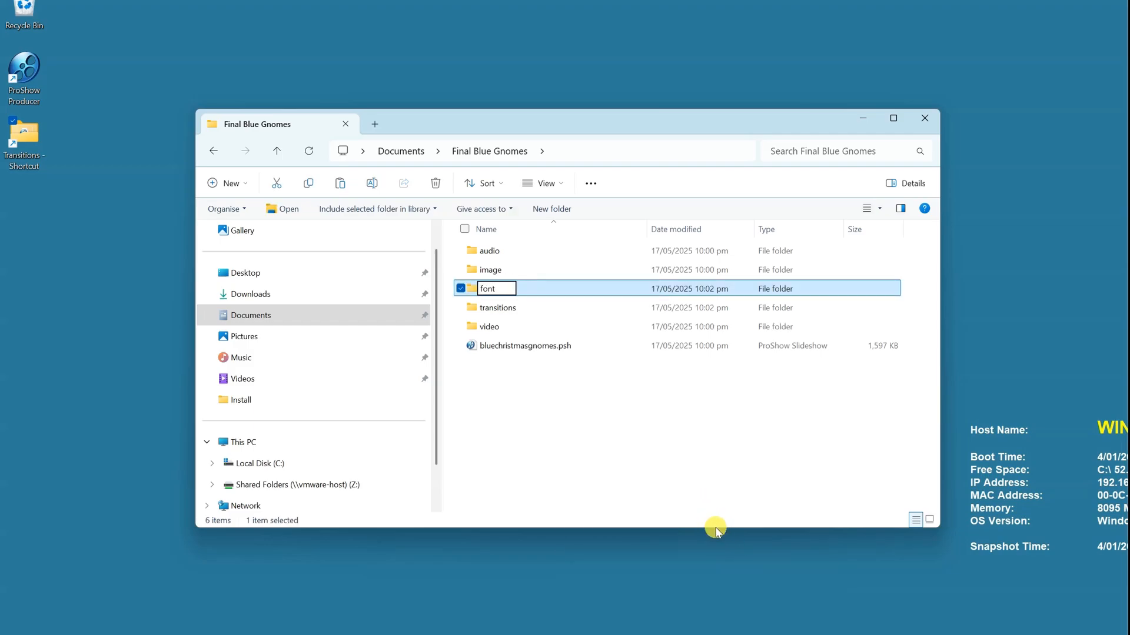
{"action": "key", "text": "Return"}
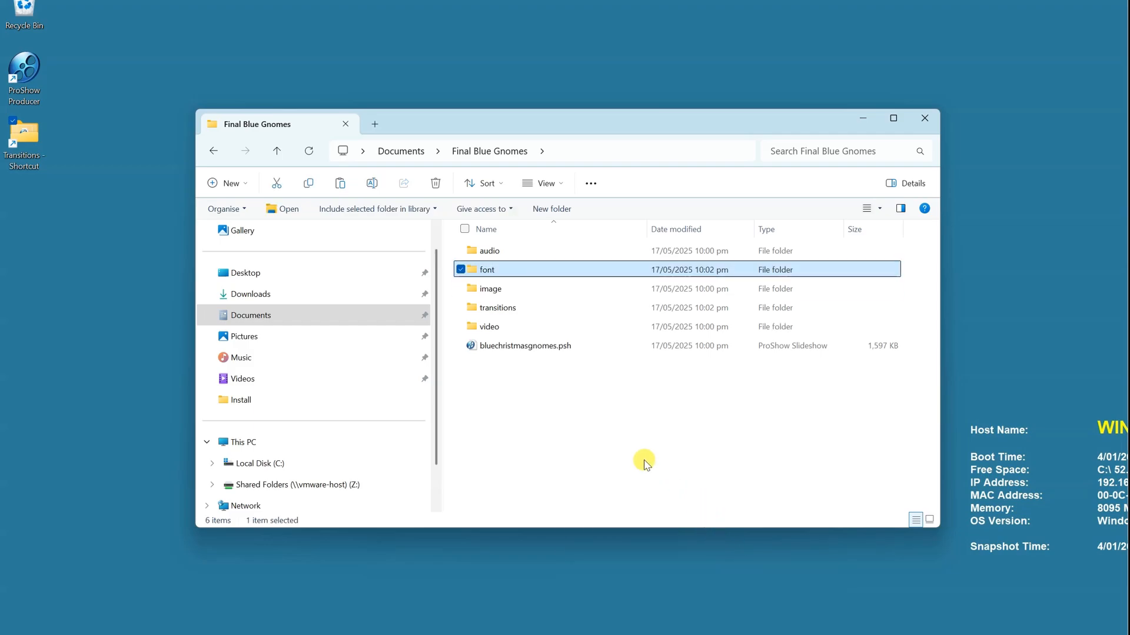
Step: Paste the copied Christmas Normal font into the font folder, return to Final Blue Gnomes and select the audio folder
{"action": "double_click", "coordinate": [504, 273]}
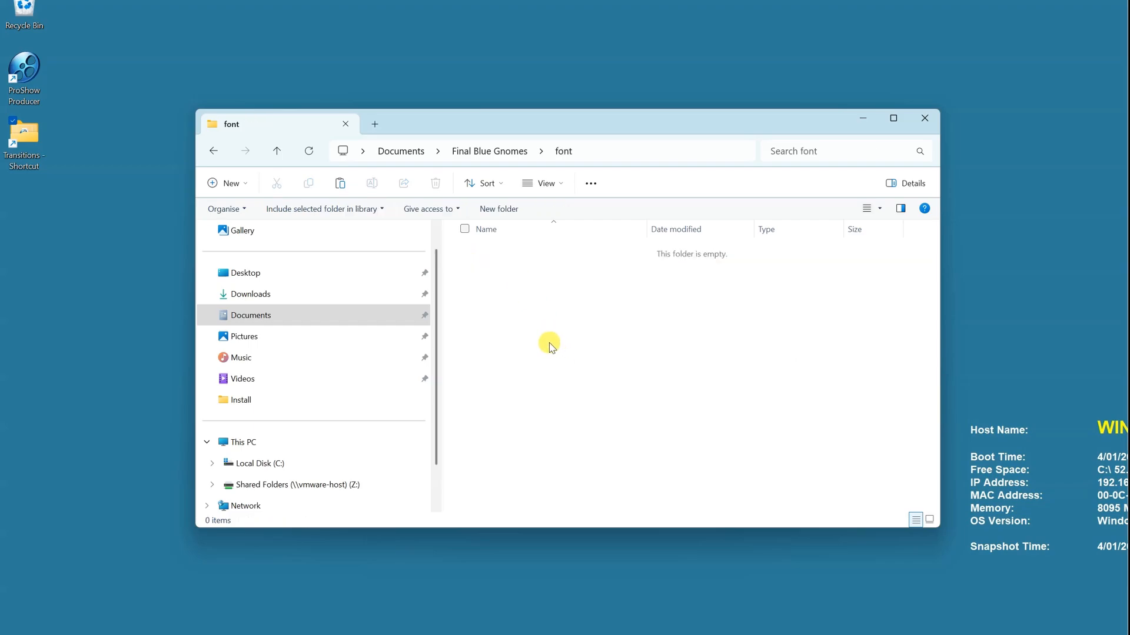
{"action": "right_click", "coordinate": [575, 341]}
{"action": "left_click", "coordinate": [598, 436]}
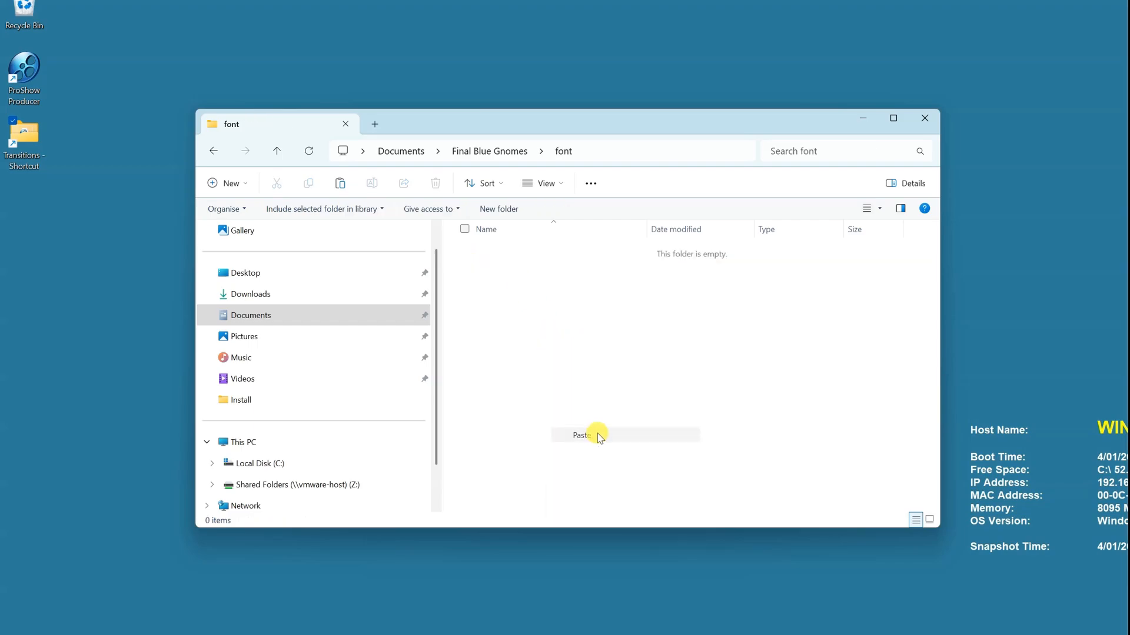
{"action": "left_click", "coordinate": [493, 154]}
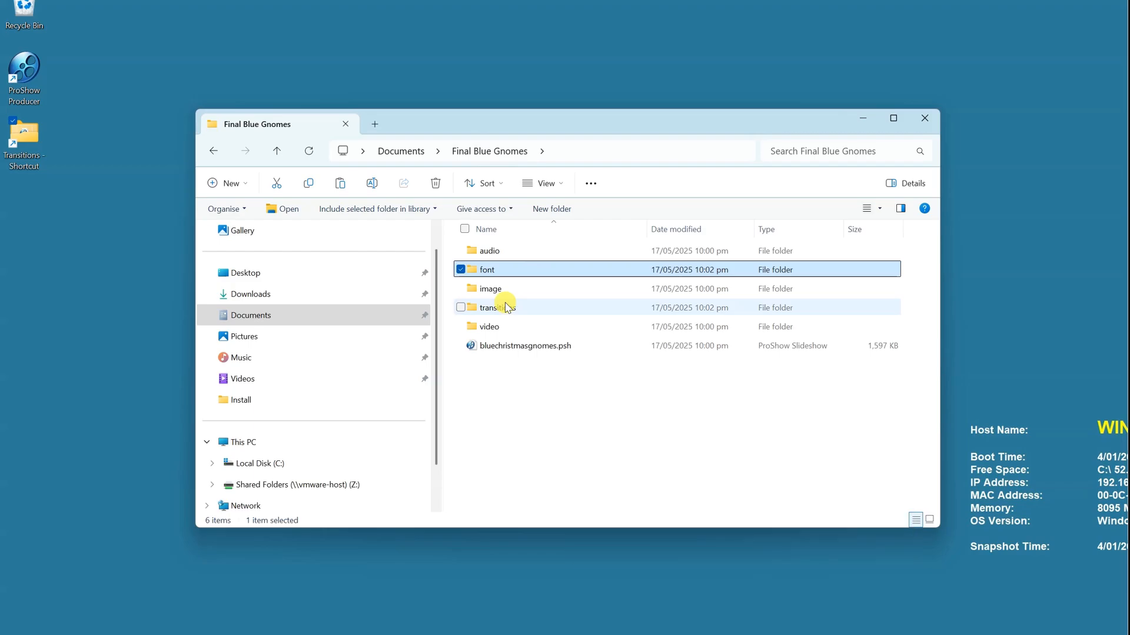
{"action": "left_click", "coordinate": [492, 253]}
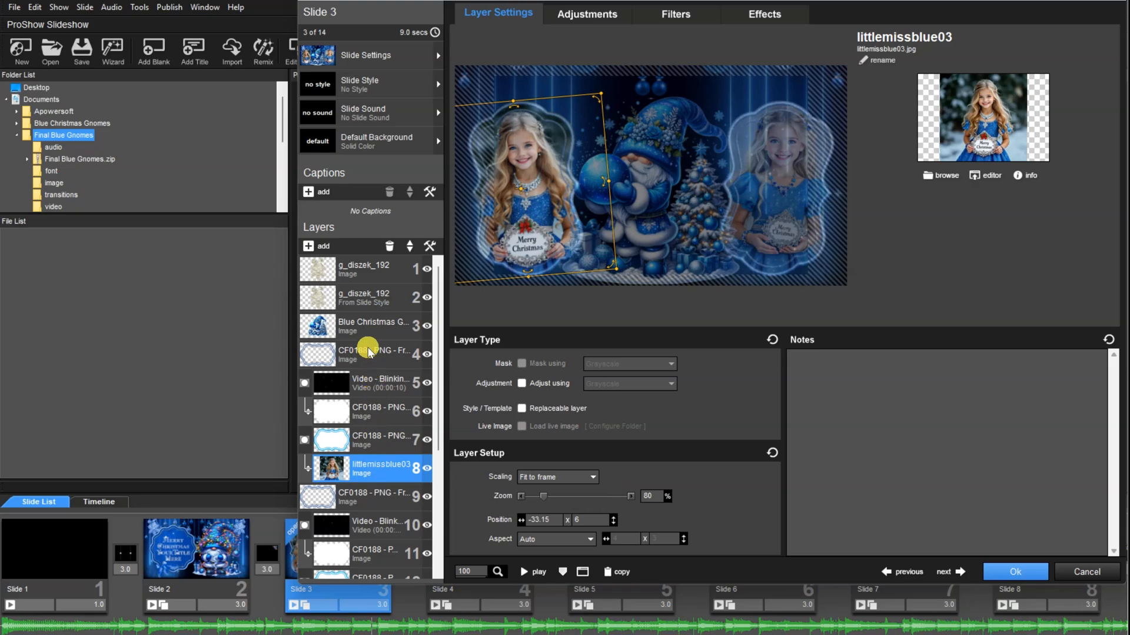
Step: In ProShow Producer, inspect Slide 3's Blue Christmas Gnome 01 layer and the source path of bluechristmasornaments layer 14, and close the slide options
{"action": "left_click", "coordinate": [368, 327]}
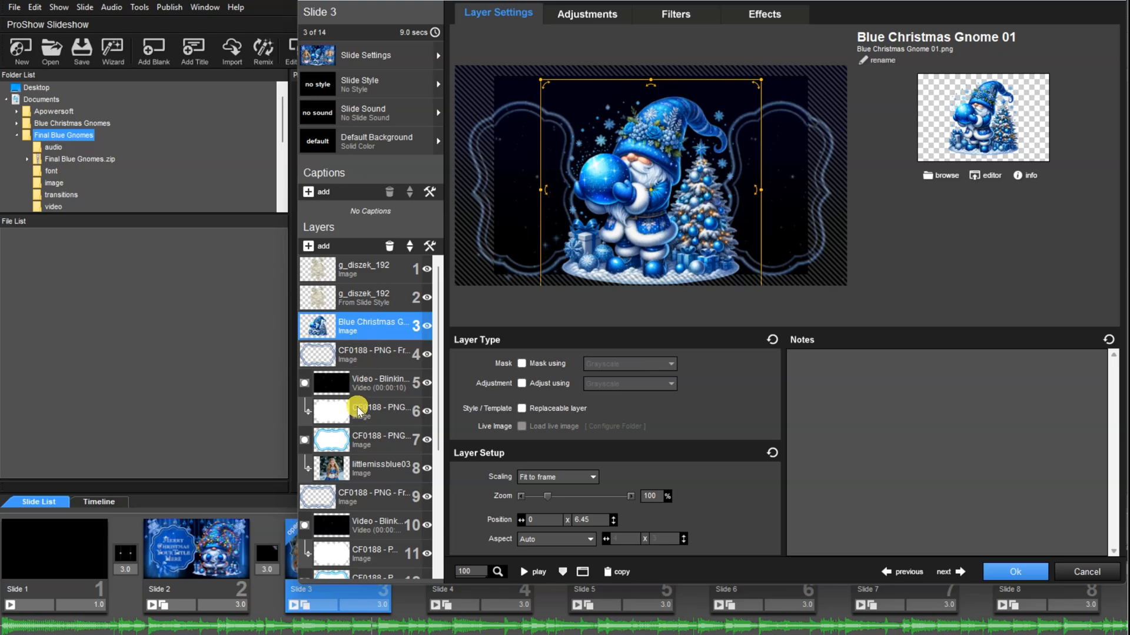
{"action": "left_click_drag", "start_coordinate": [443, 406], "coordinate": [448, 531]}
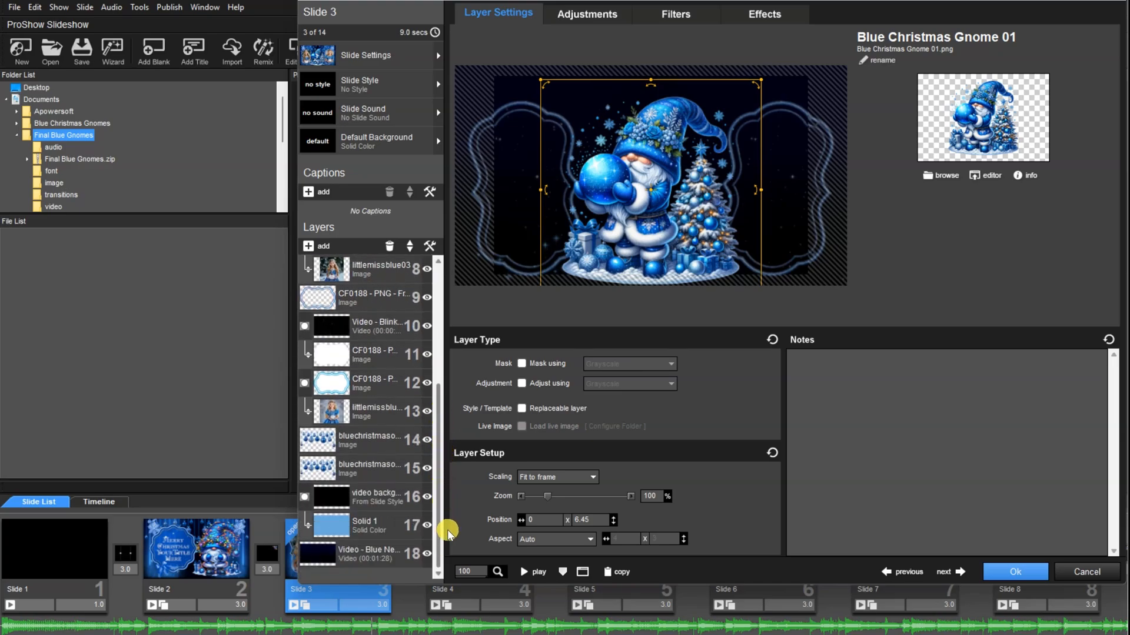
{"action": "left_click", "coordinate": [350, 440]}
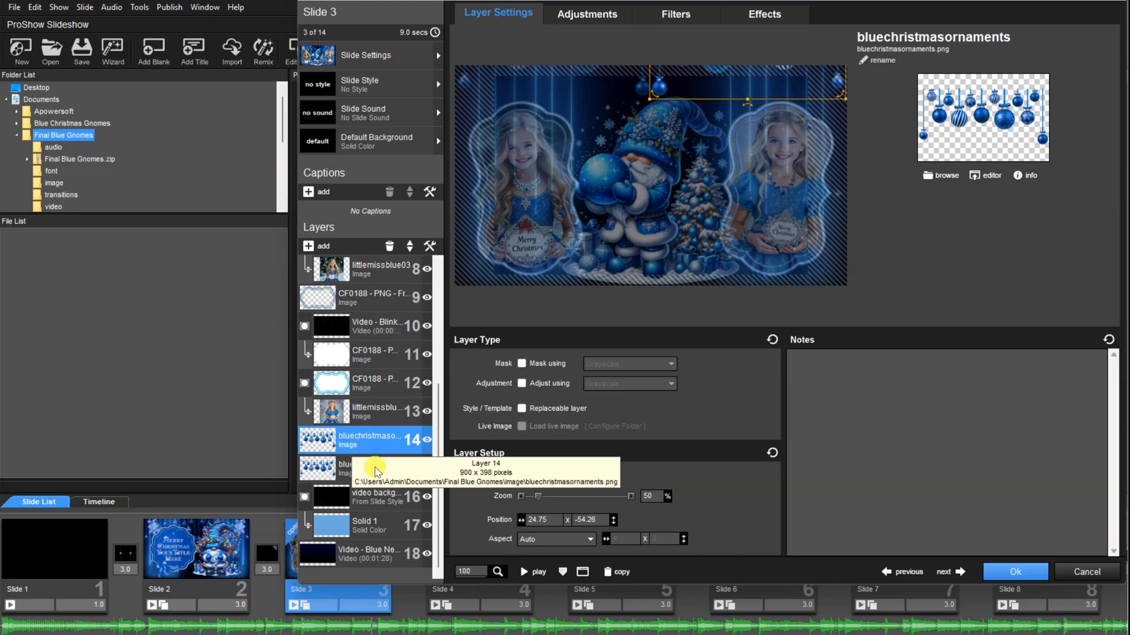
{"action": "left_click", "coordinate": [1014, 571]}
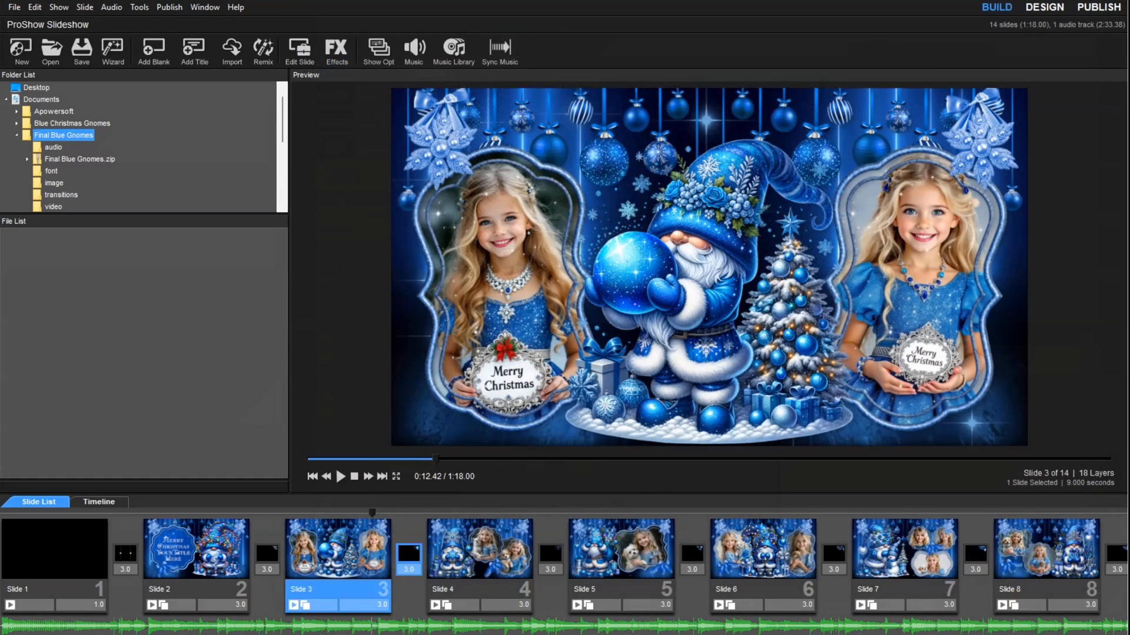